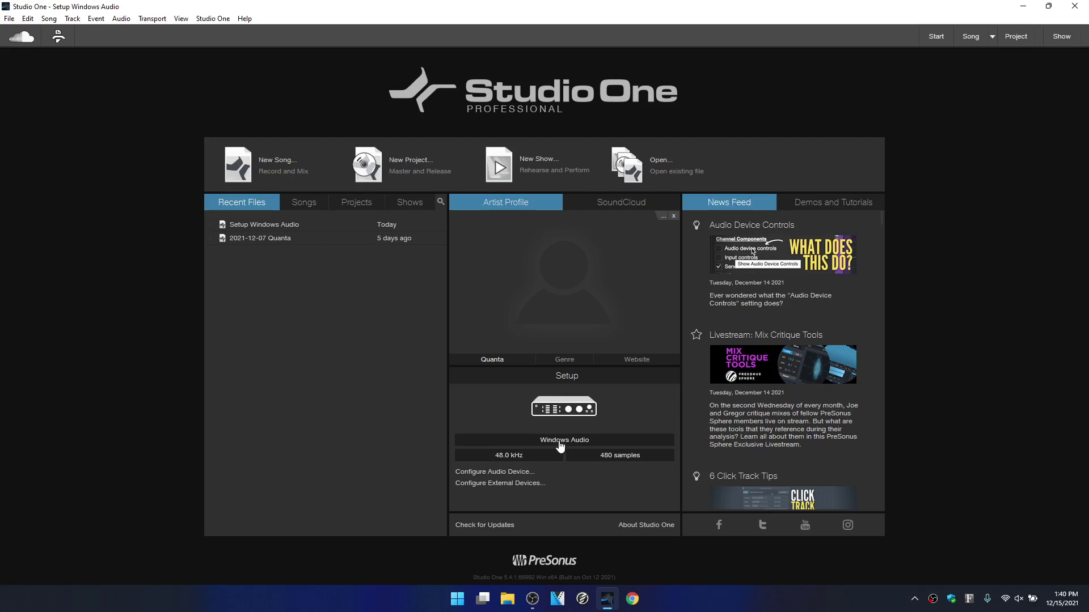
# Open the audio setup, keep Windows Audio as the device, and turn off 'Release audio device in background'
pyautogui.click(566, 446)
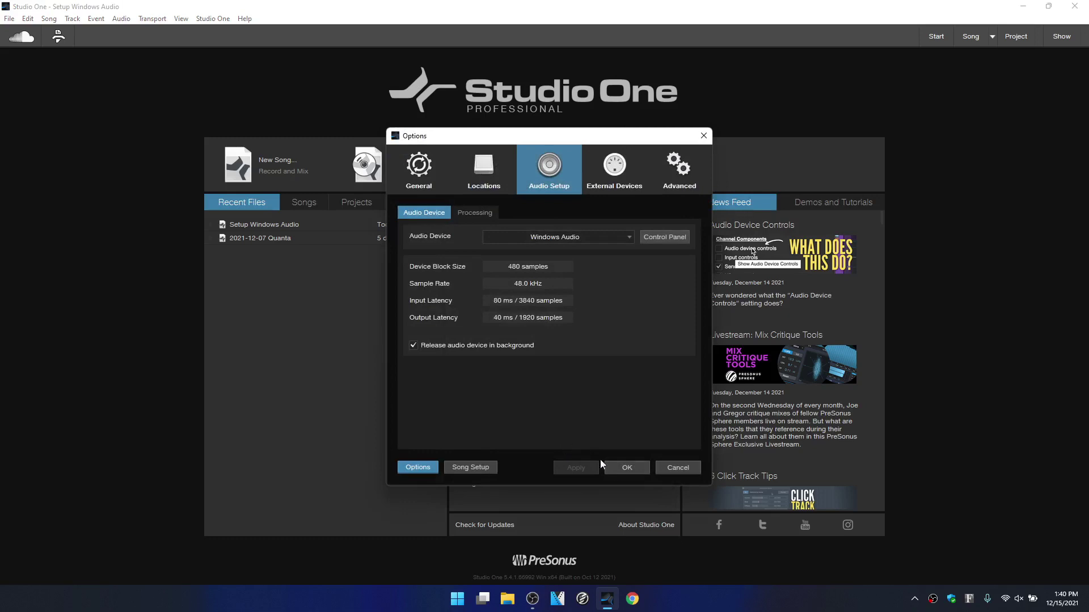
pyautogui.click(668, 468)
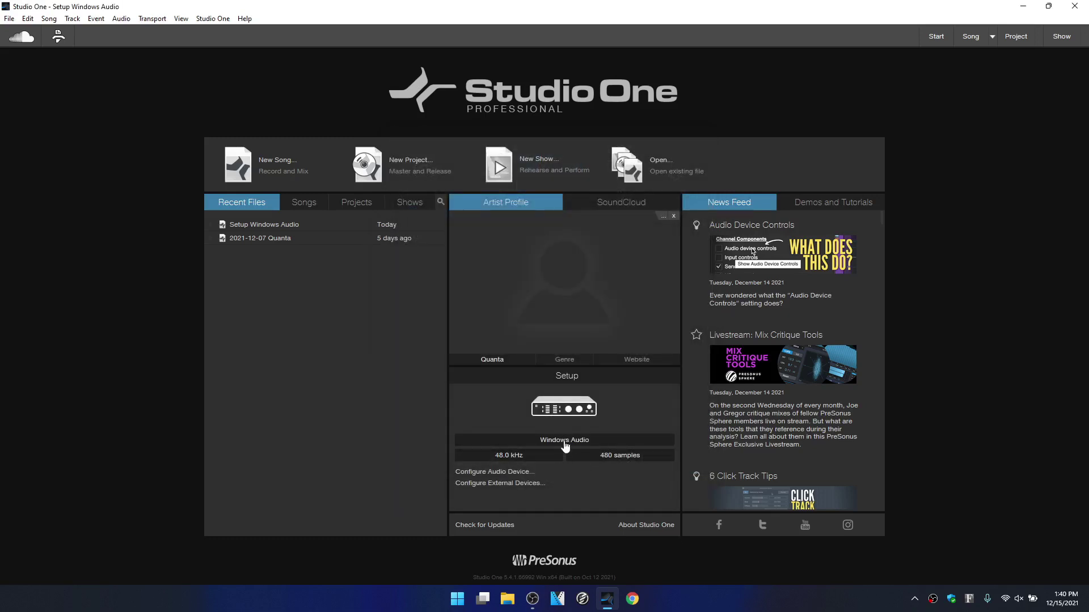
pyautogui.click(566, 442)
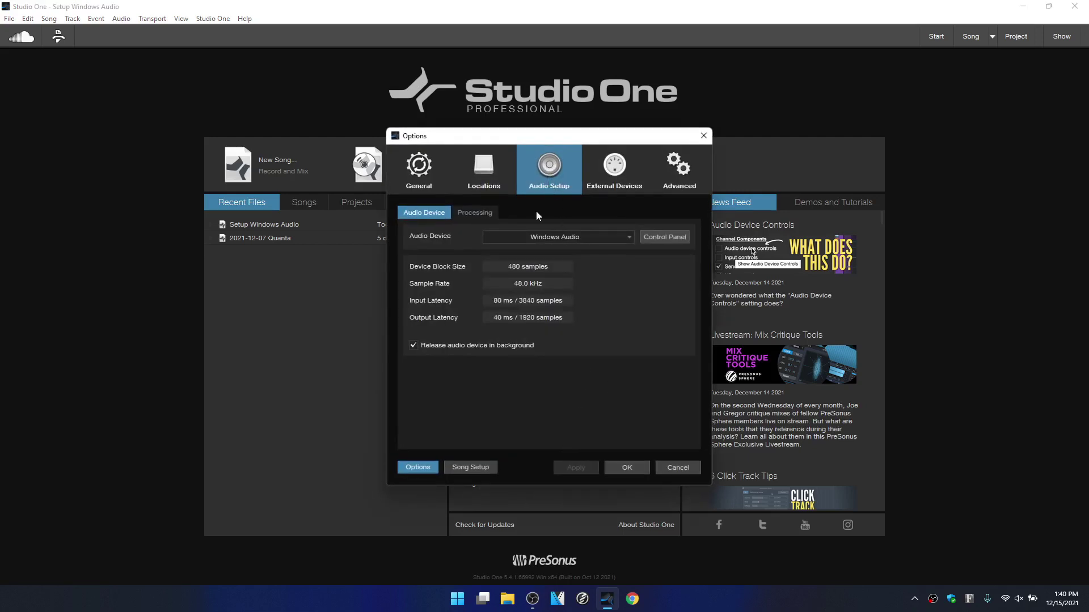
pyautogui.click(624, 238)
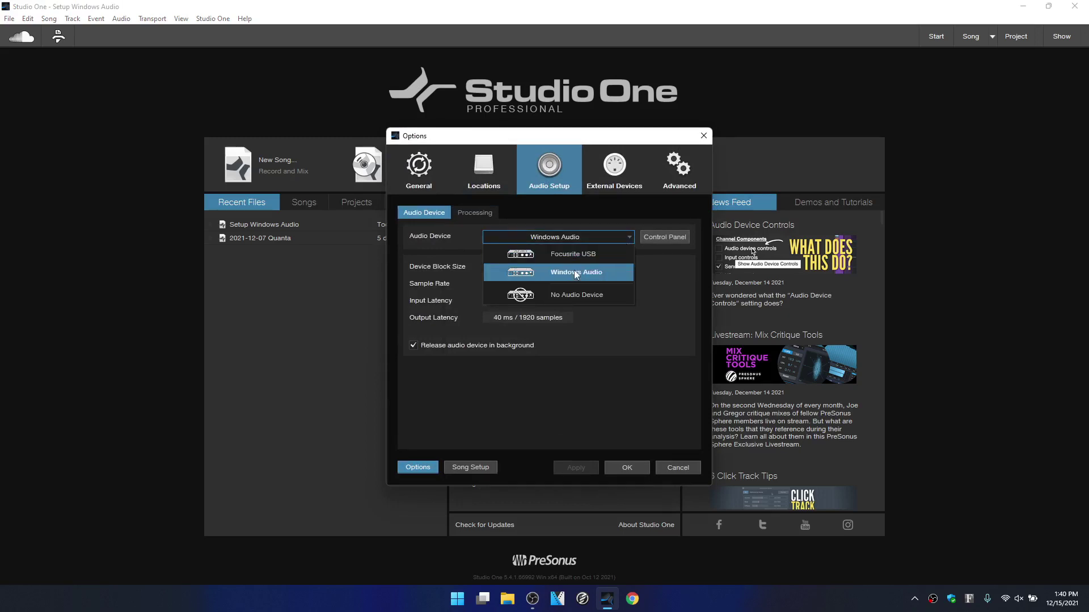
pyautogui.click(593, 273)
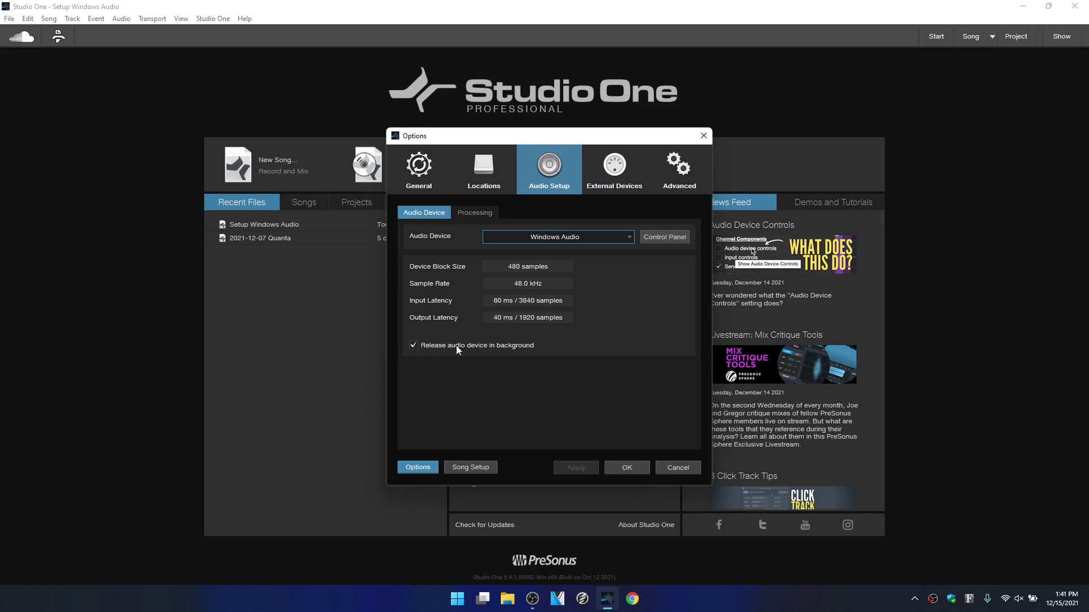
pyautogui.click(414, 346)
# Open the Windows Audio device settings and try enabling Exclusive Mode
pyautogui.click(666, 236)
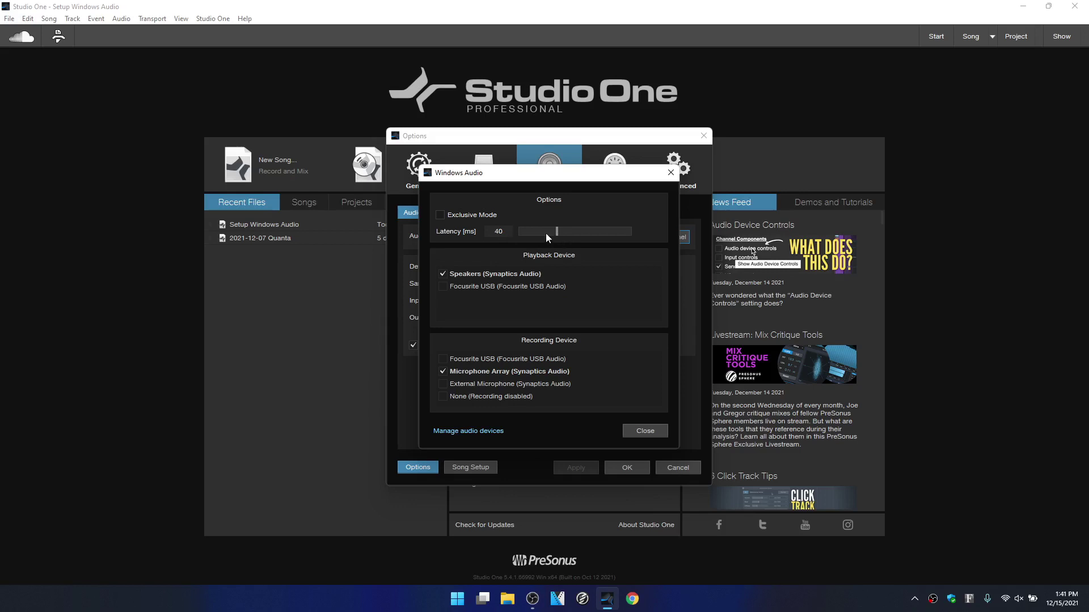
pyautogui.click(440, 216)
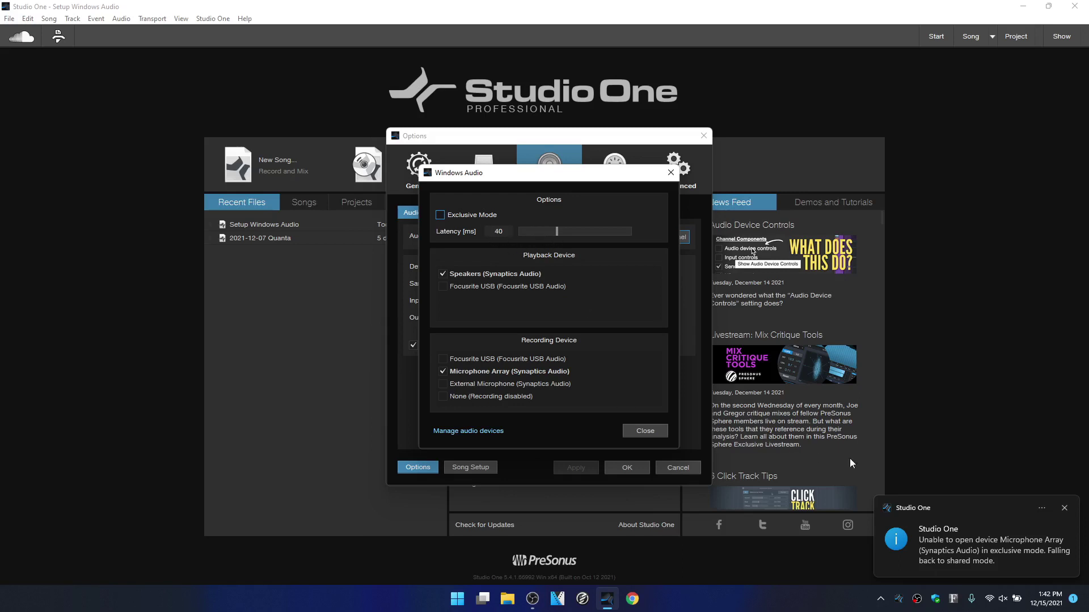
# Dismiss the notice that Microphone Array fell back to shared mode
pyautogui.click(1065, 511)
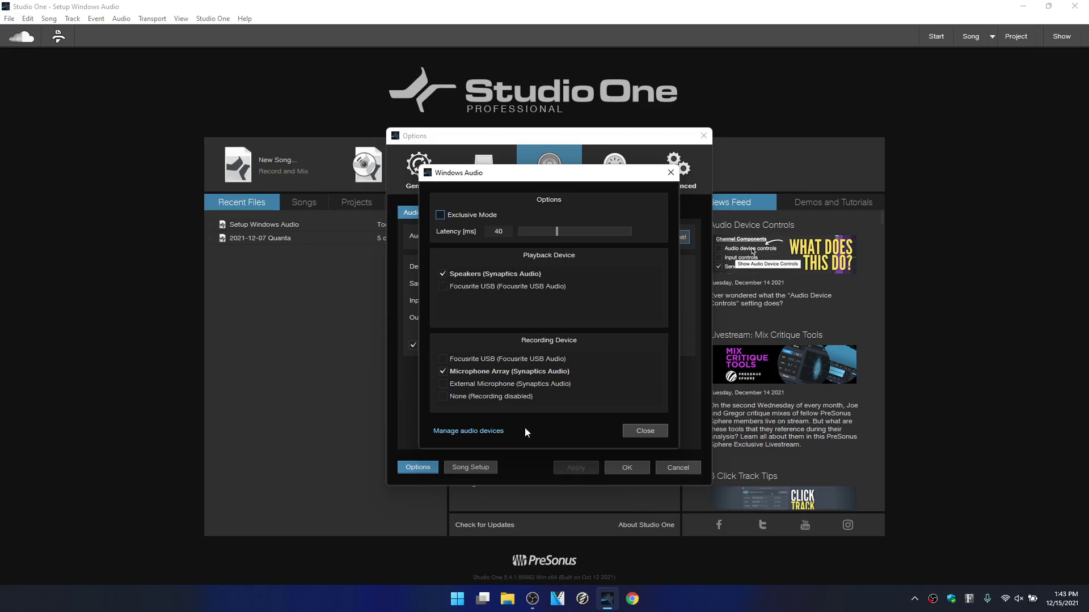
# Open the Speakers playback device's properties from the Windows Sound control panel
pyautogui.click(463, 433)
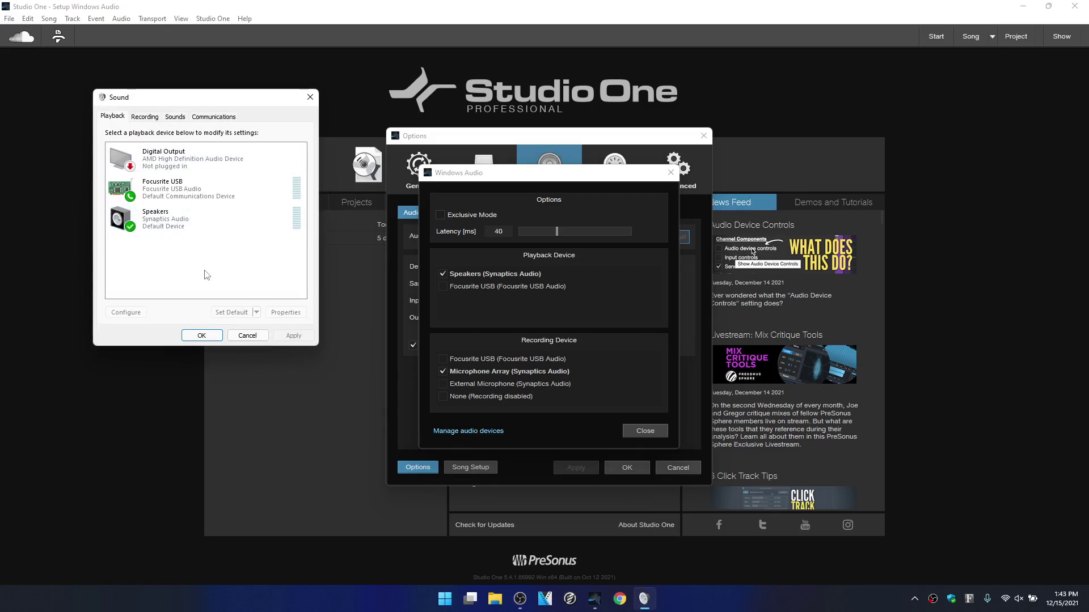
pyautogui.click(176, 228)
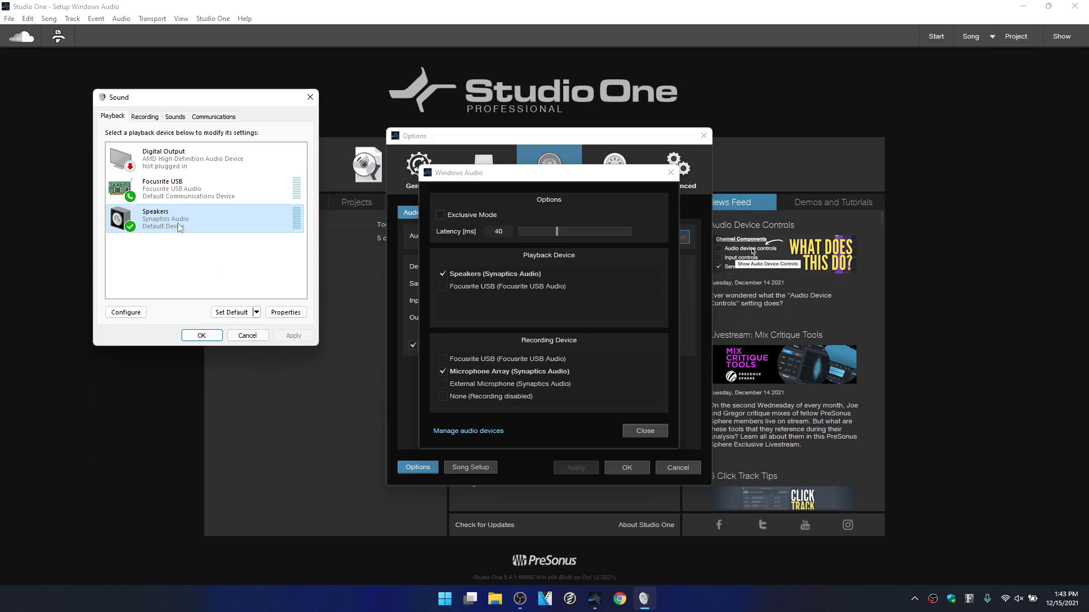
pyautogui.click(281, 312)
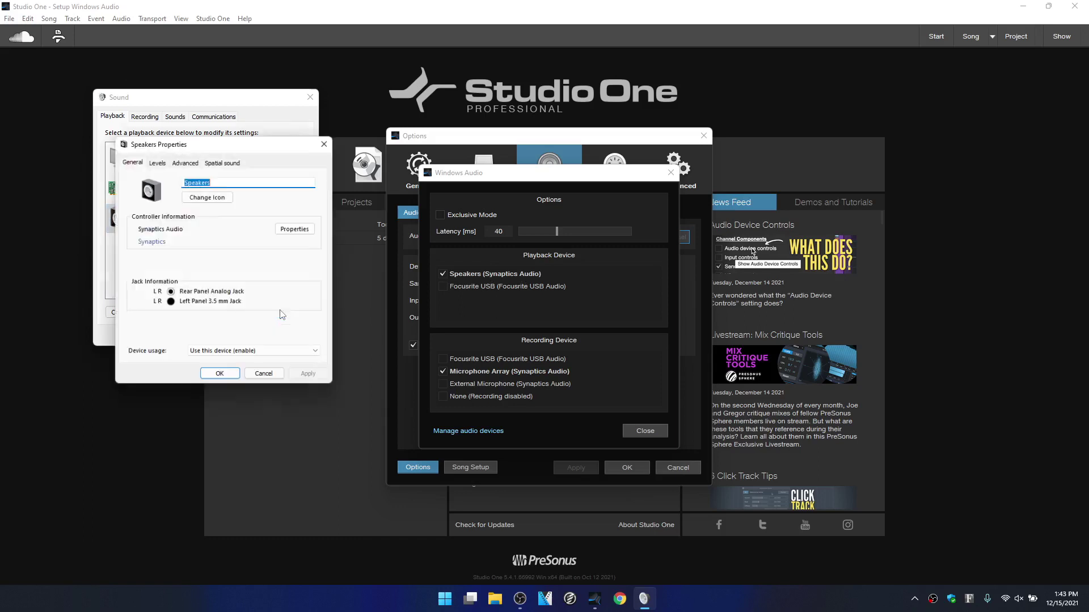
# Review the Speakers' Levels, Advanced and Spatial sound tabs, keep Windows Sonic for Headphones, and cancel
pyautogui.click(155, 162)
pyautogui.click(188, 164)
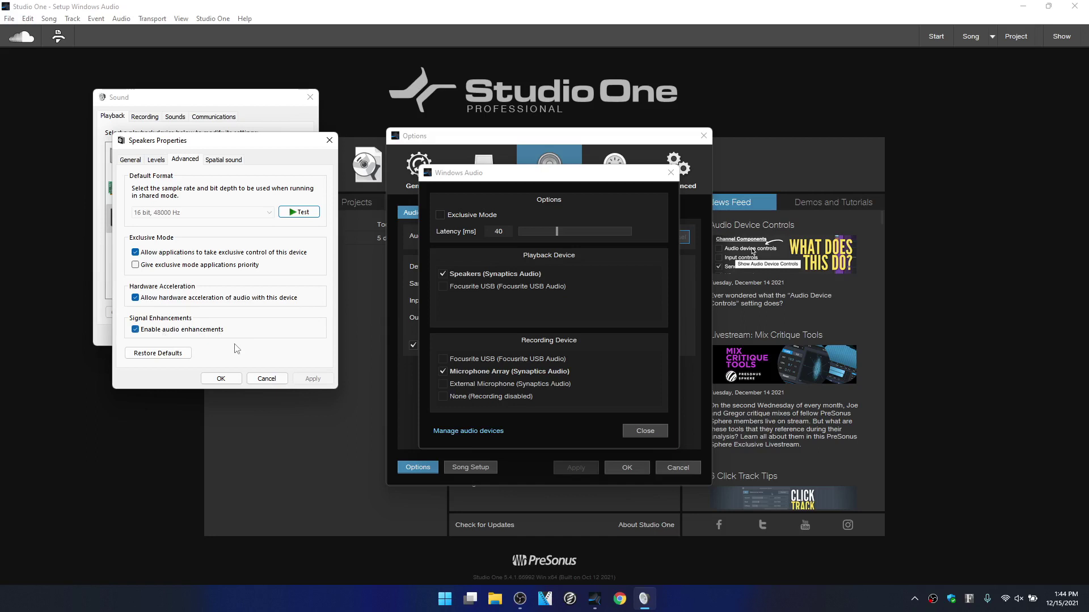
pyautogui.click(225, 164)
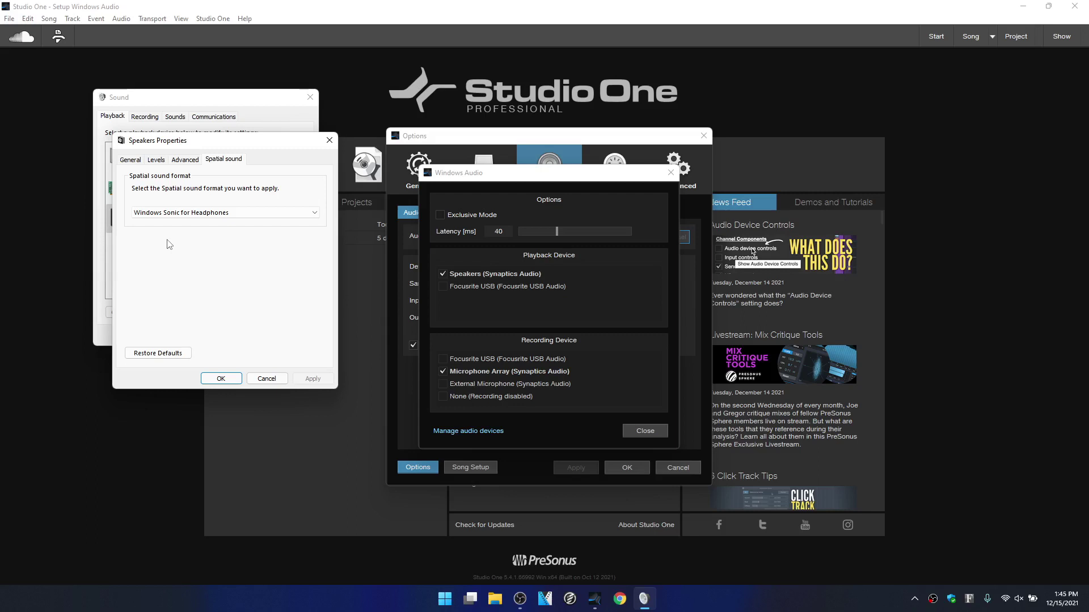
pyautogui.click(274, 213)
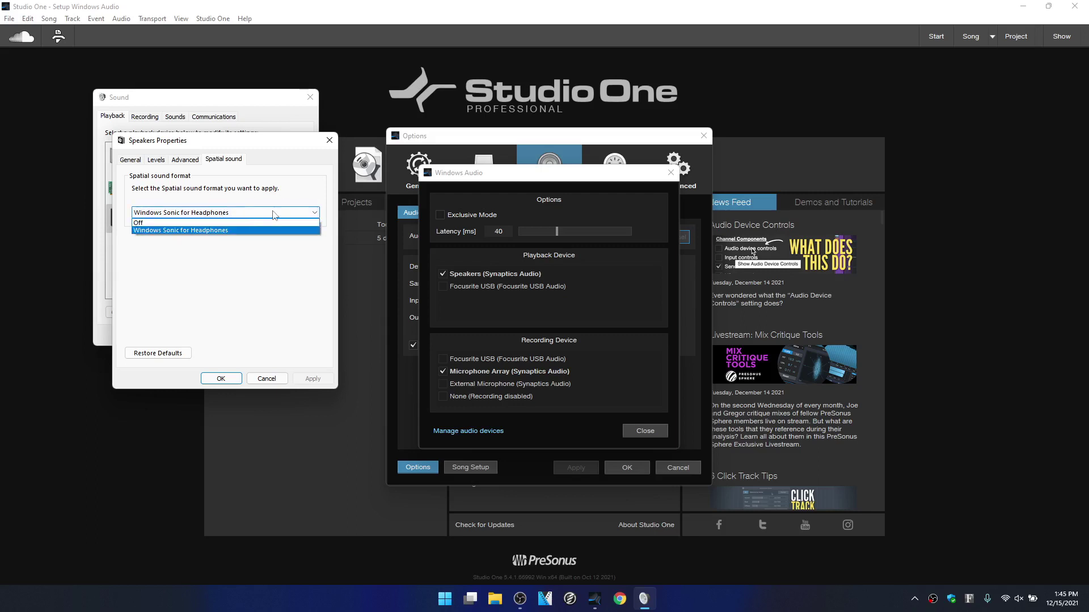
pyautogui.click(307, 188)
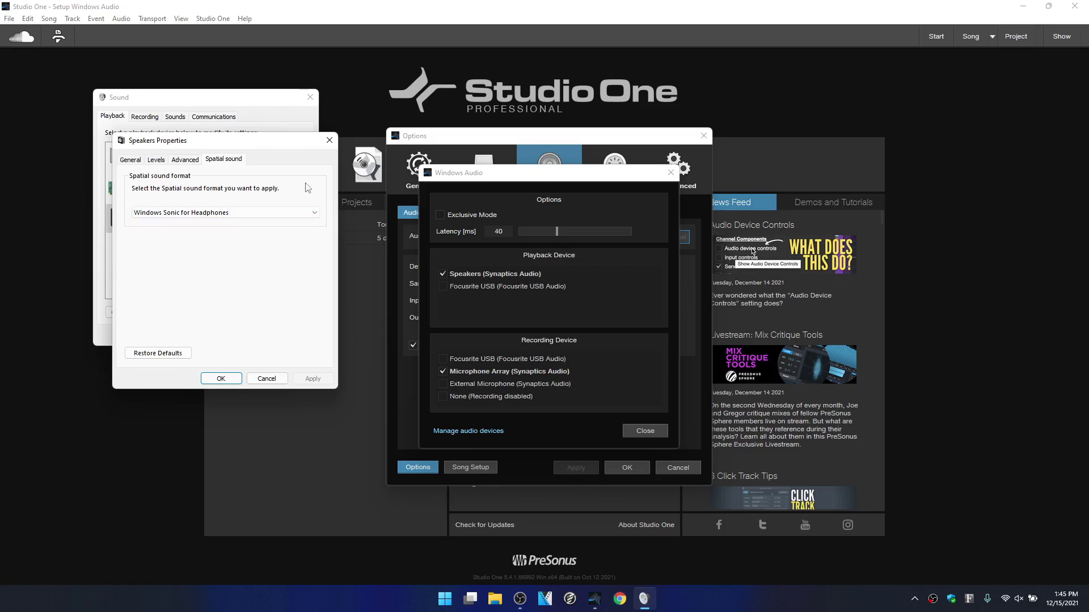
pyautogui.click(266, 379)
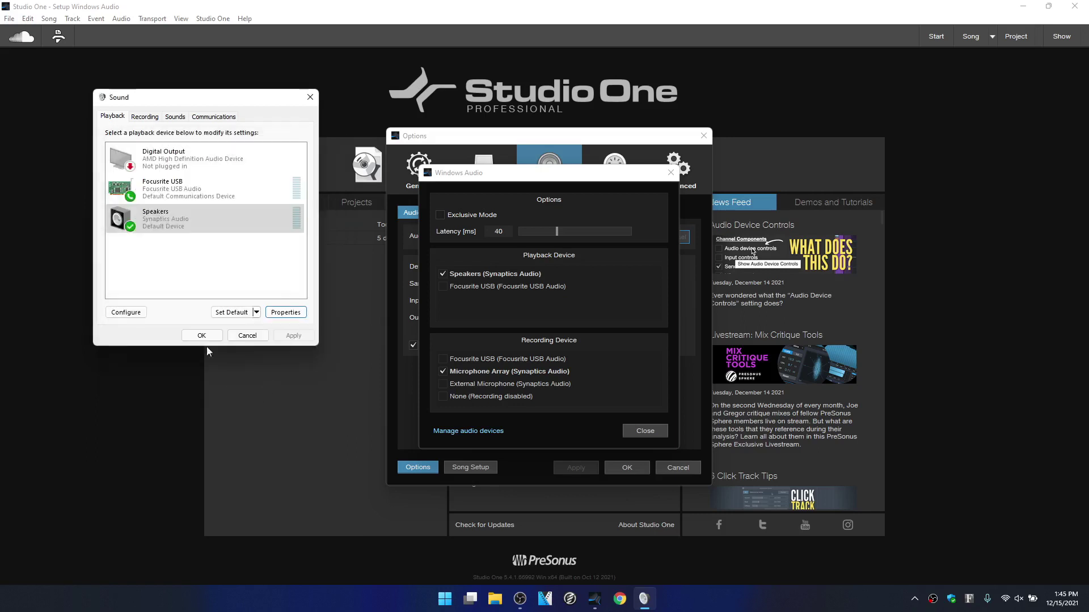
# Open the Microphone Array properties from the Recording devices list
pyautogui.click(146, 119)
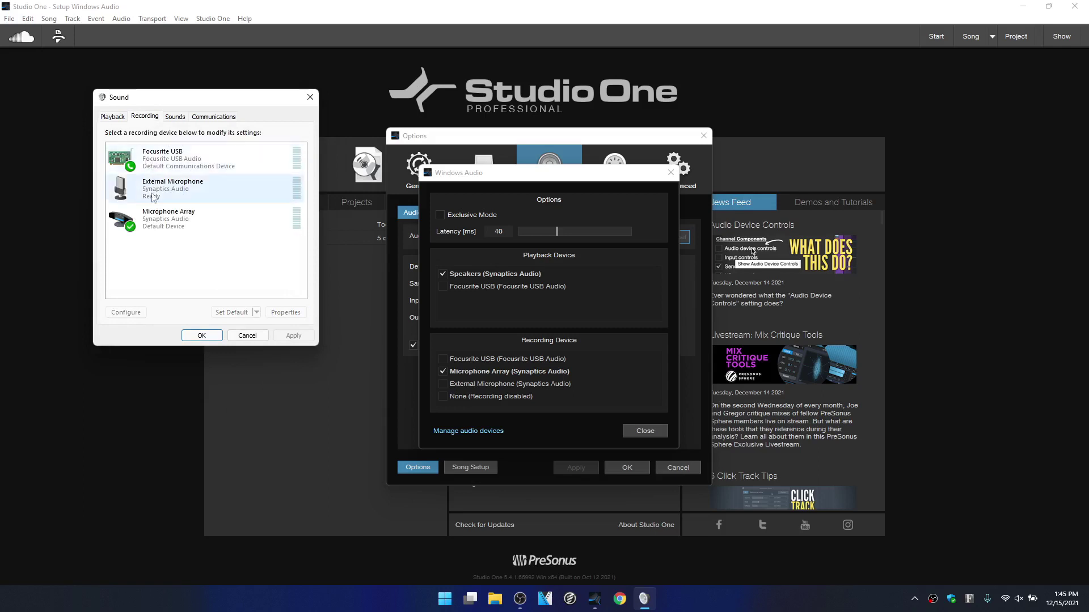
pyautogui.click(180, 227)
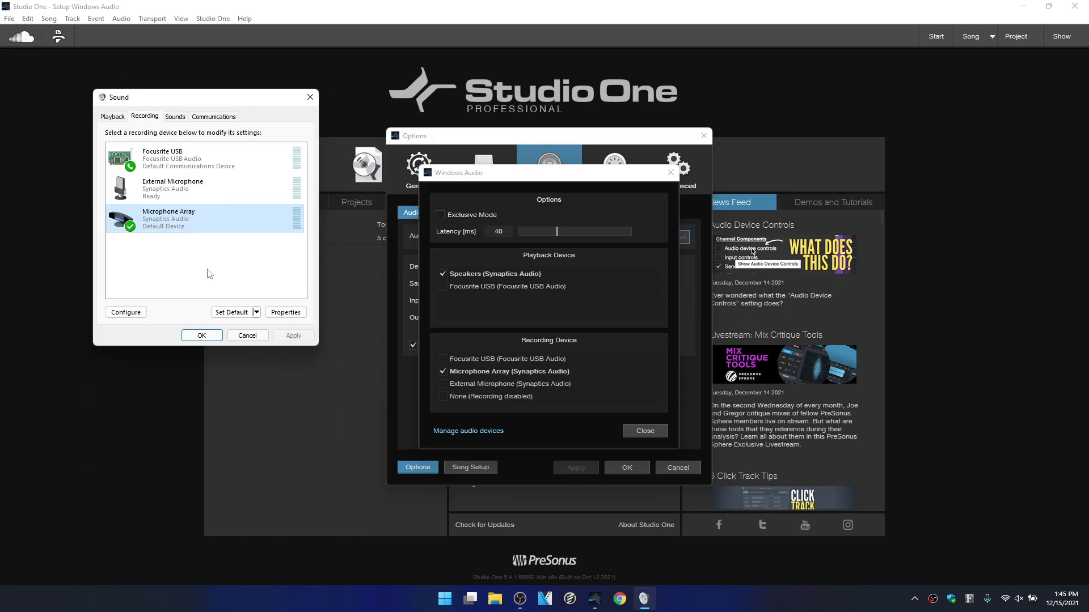
pyautogui.click(287, 311)
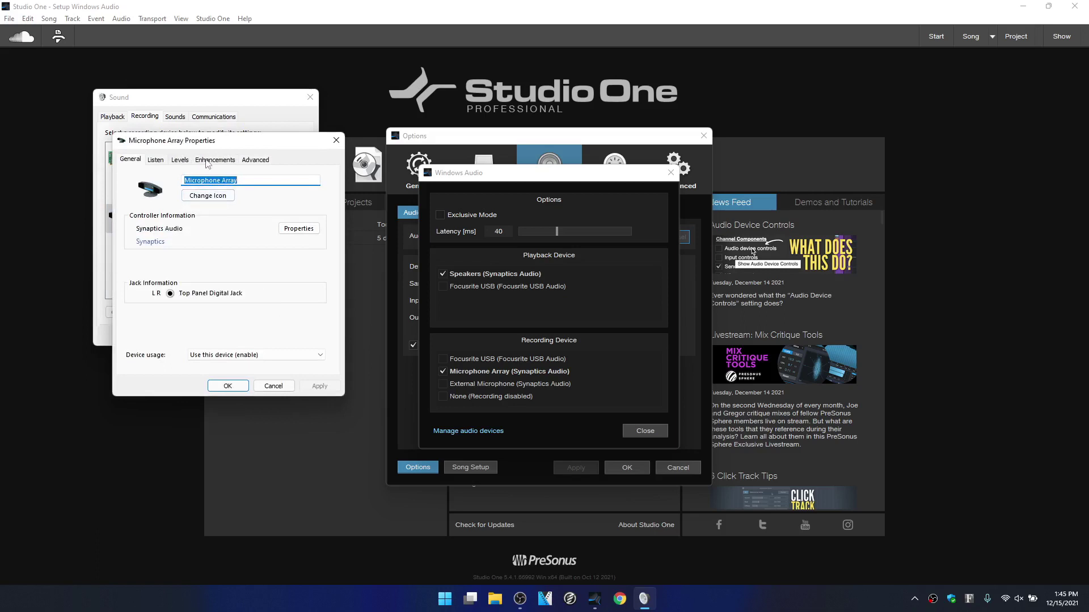
# Check its Enhancements and Advanced tabs, keeping 2 channel, 24 bit, 48000 Hz, then cancel
pyautogui.click(216, 162)
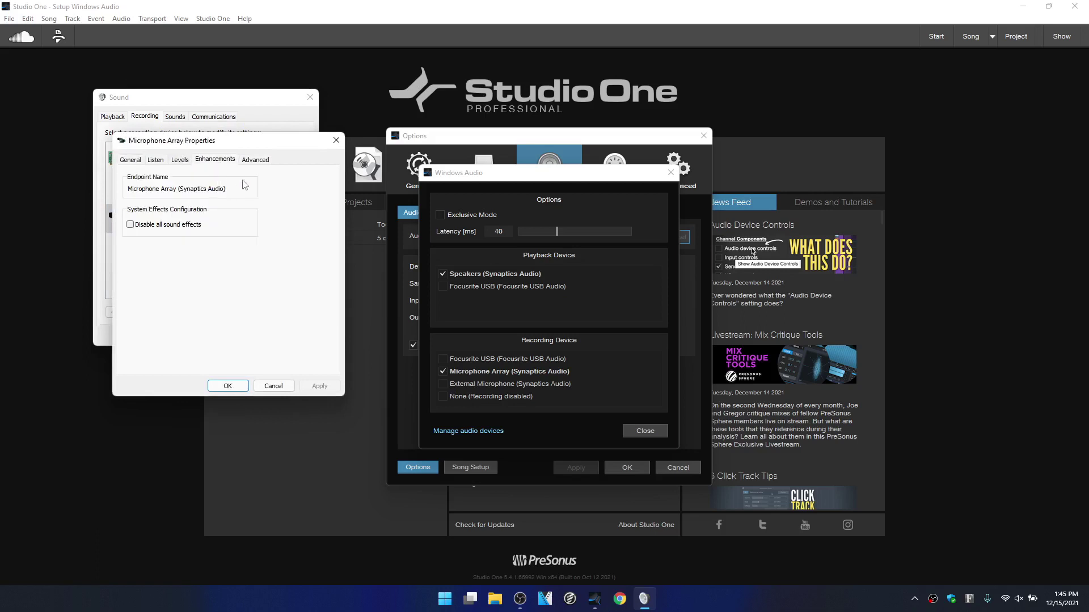
pyautogui.click(260, 161)
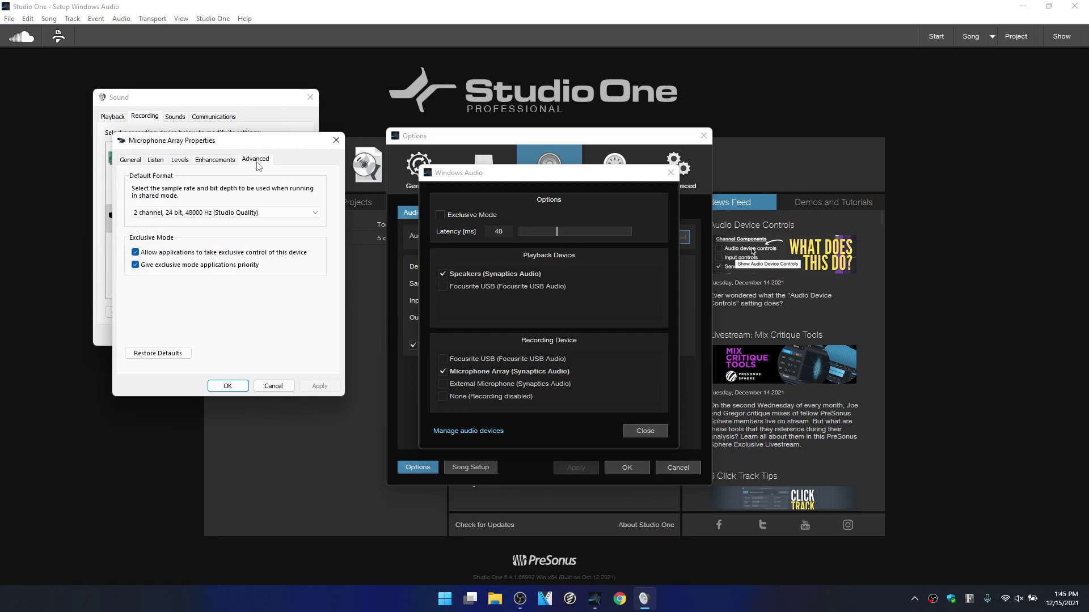
pyautogui.click(316, 219)
pyautogui.click(333, 198)
pyautogui.click(273, 387)
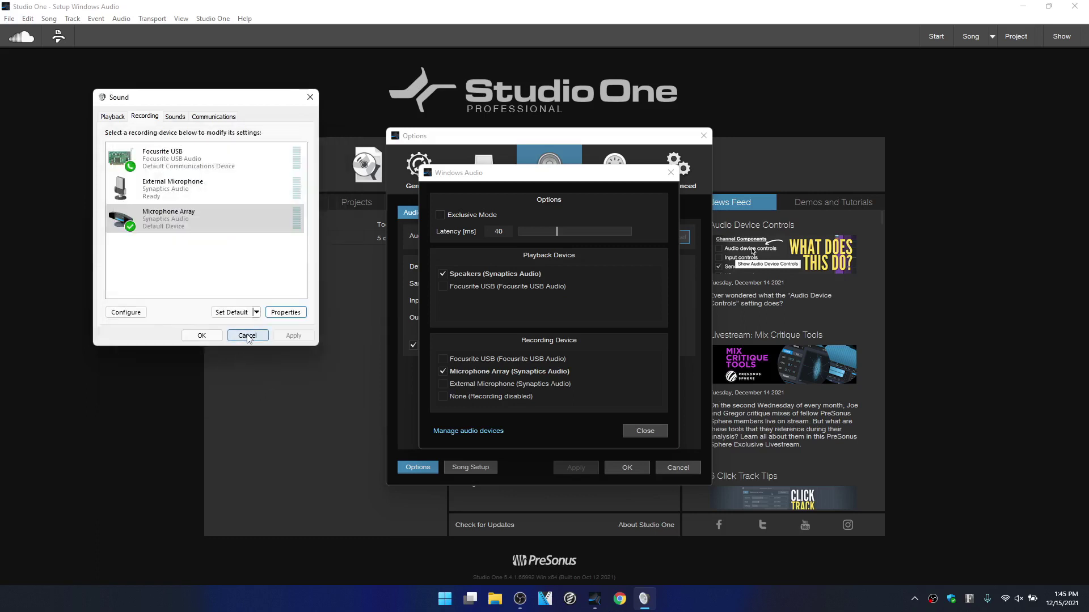
# Close the Windows Sound panel, Windows Audio settings and Options without changes
pyautogui.click(247, 335)
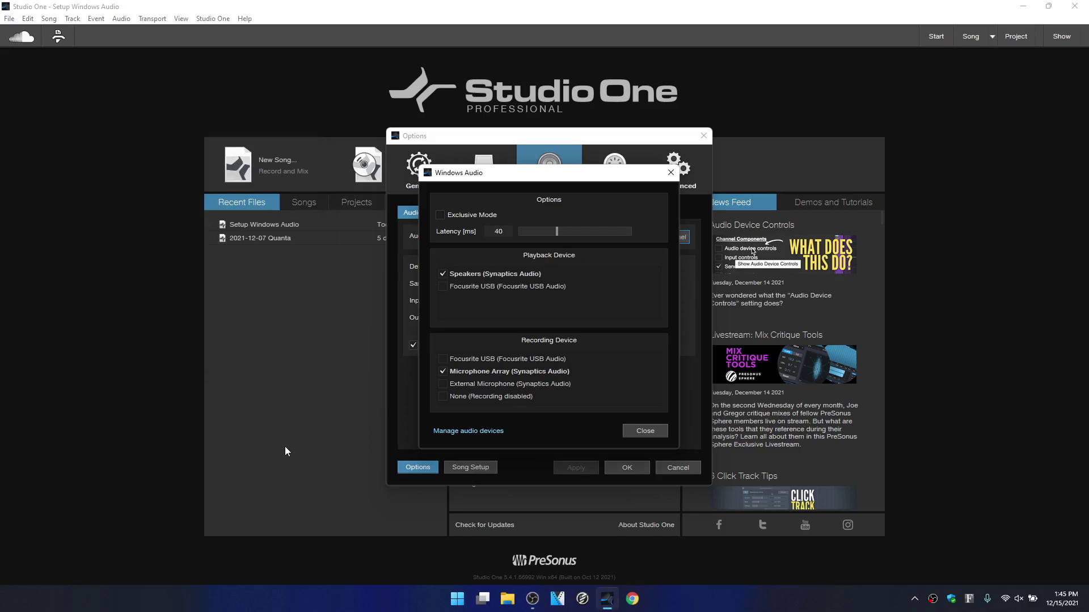
pyautogui.click(642, 430)
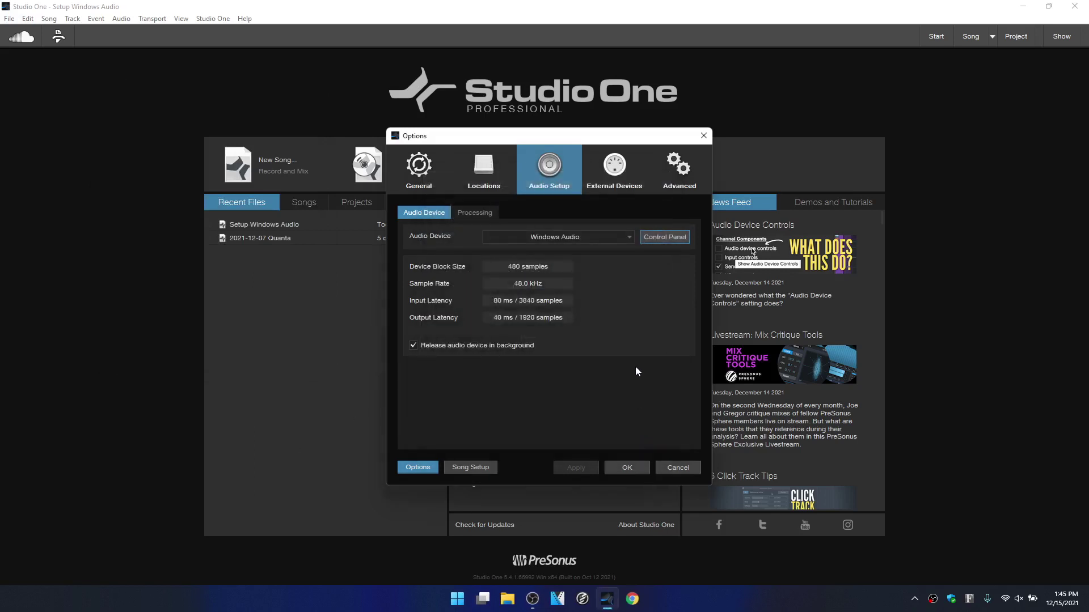
pyautogui.click(679, 468)
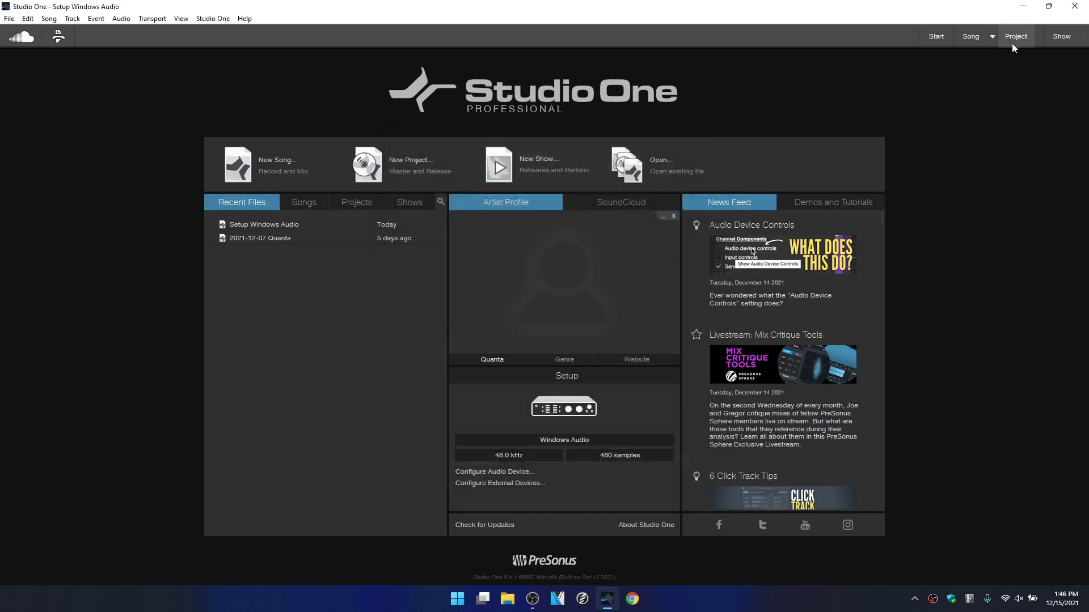
# Add a mono Vocal audio track to the song, recording from Input L
pyautogui.click(968, 36)
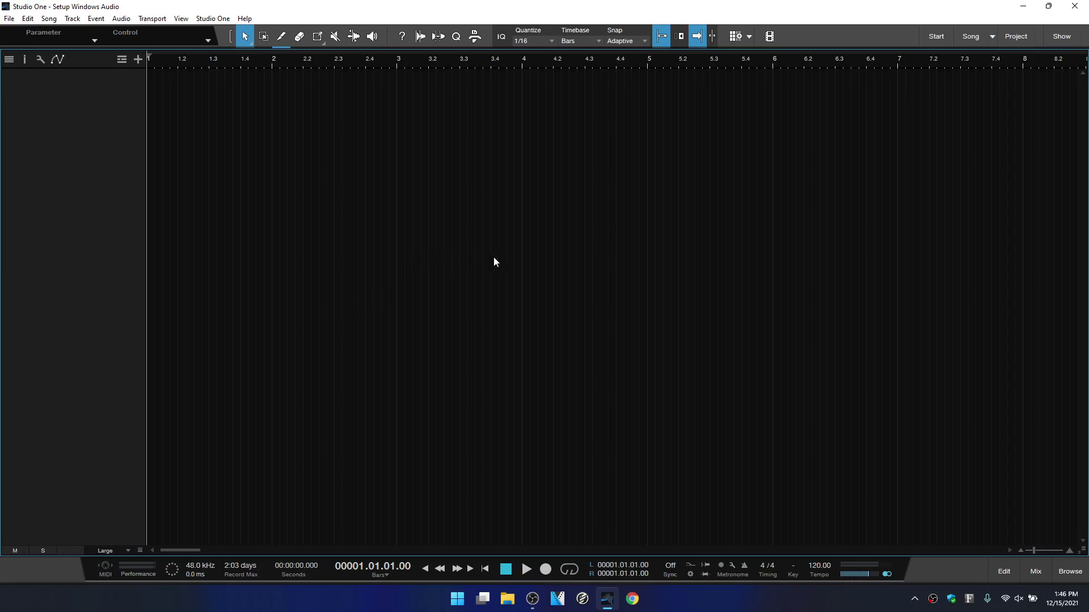
pyautogui.press('t')
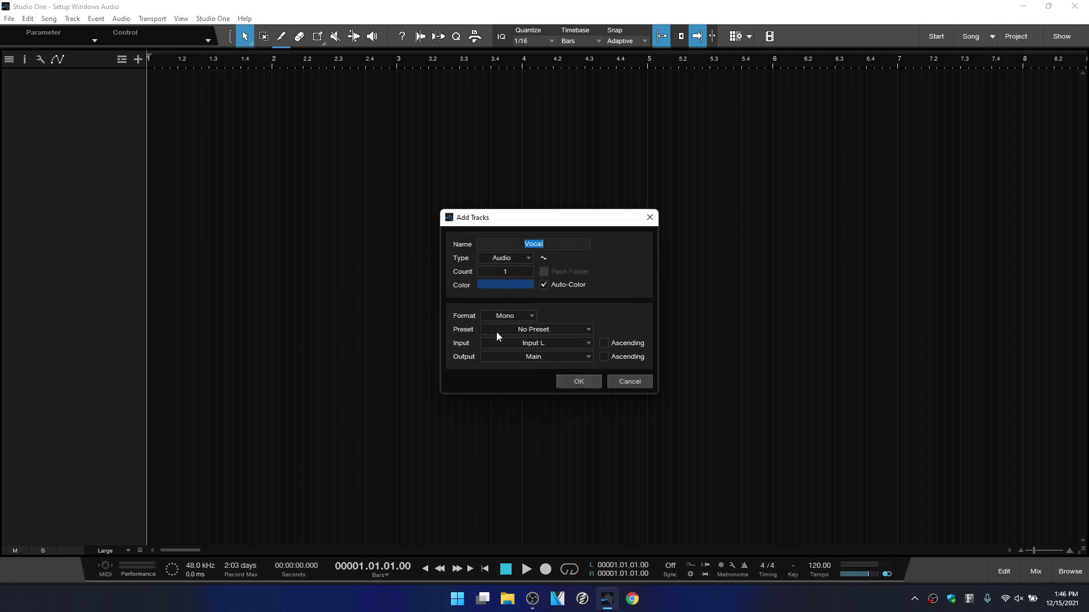
pyautogui.click(580, 382)
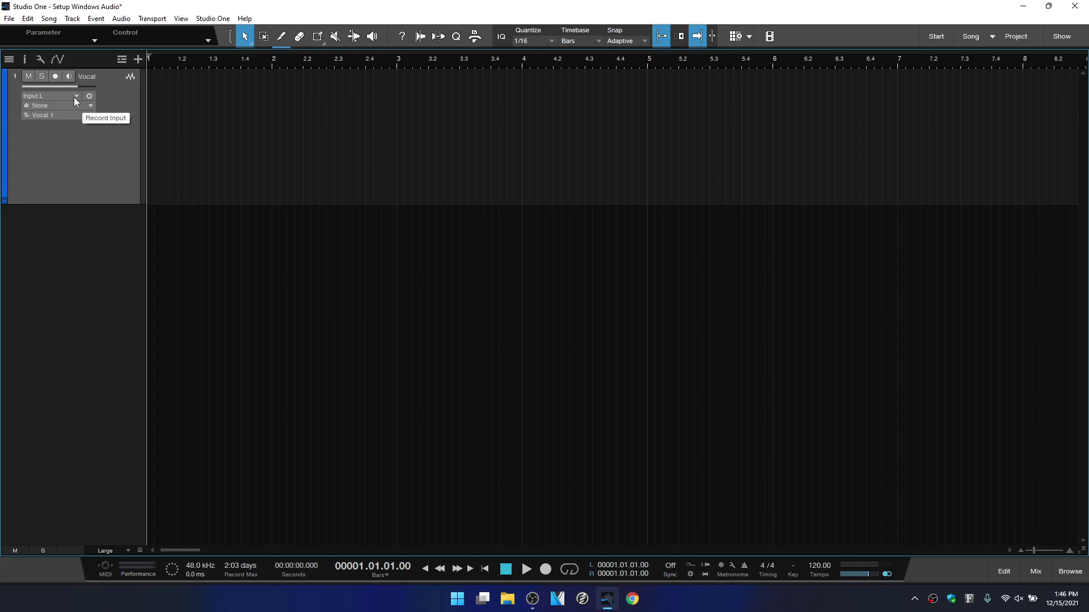
pyautogui.click(75, 97)
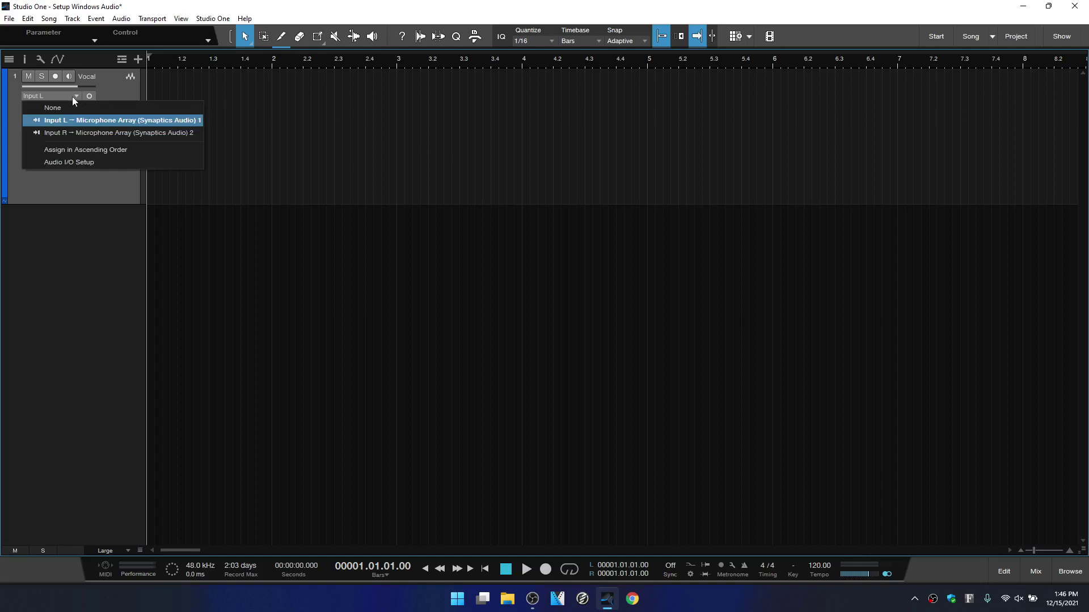
pyautogui.click(94, 121)
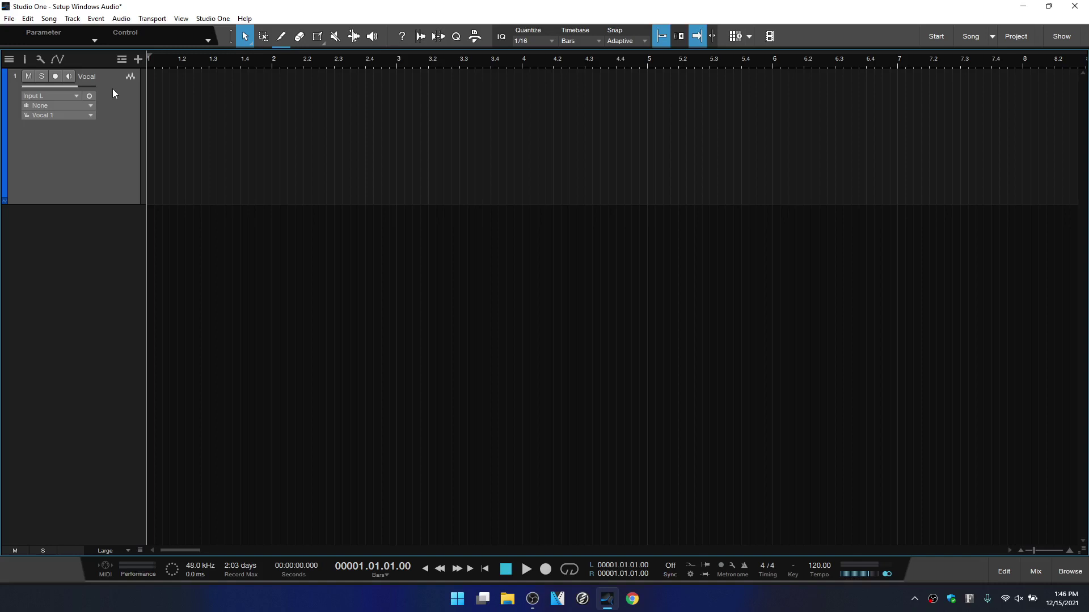
# Add another Vocal audio track with Format set to Stereo, recording from Input L+R
pyautogui.press('t')
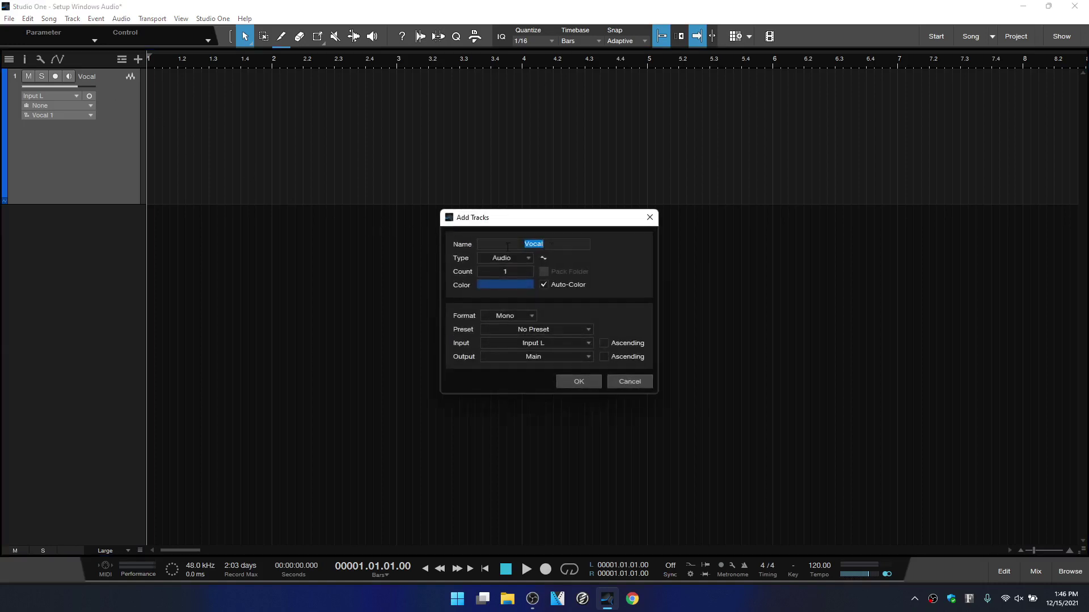
pyautogui.click(527, 317)
pyautogui.click(511, 342)
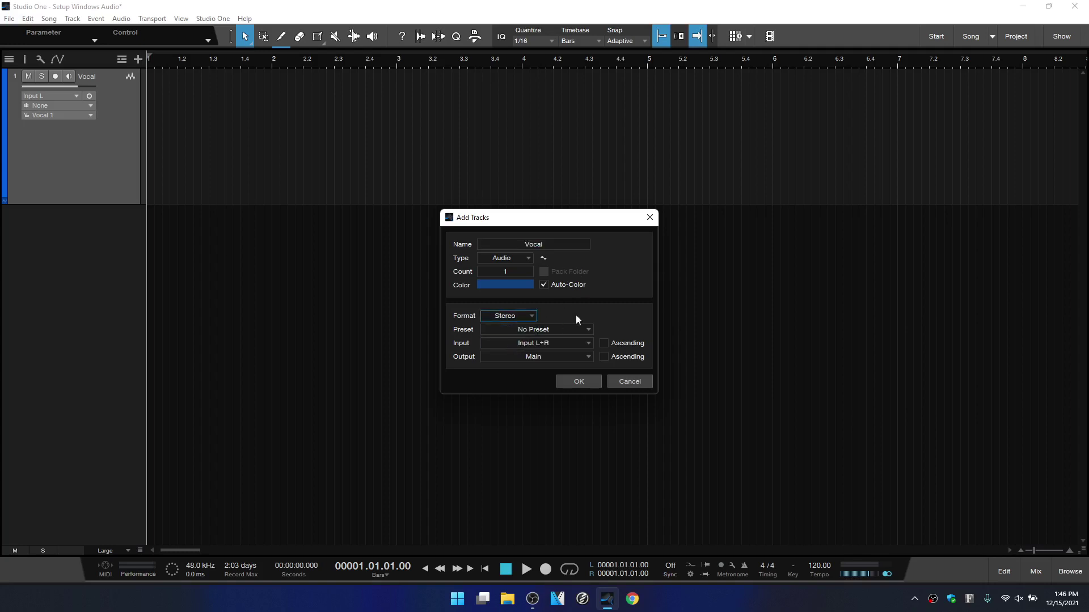
pyautogui.click(577, 383)
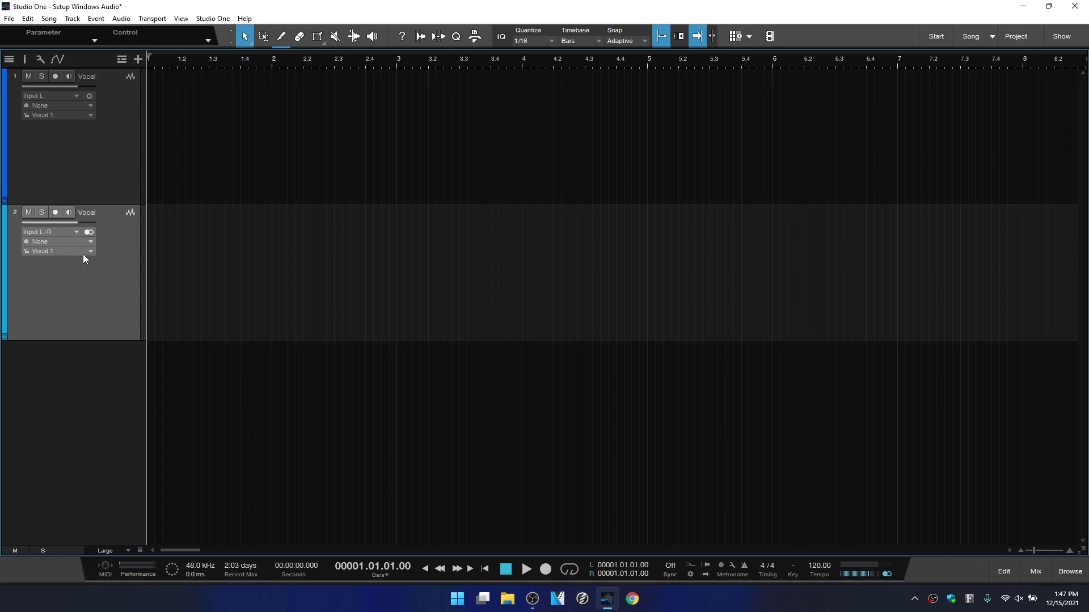
# Arm stereo track 2 and record a test take spanning bars 1–5.3
pyautogui.click(55, 212)
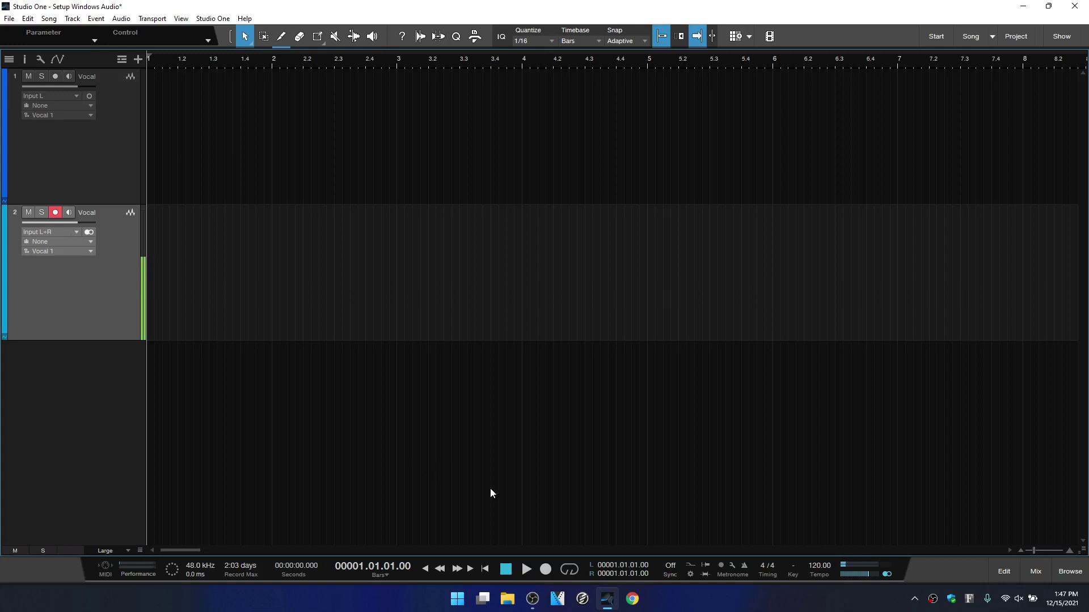
pyautogui.click(545, 569)
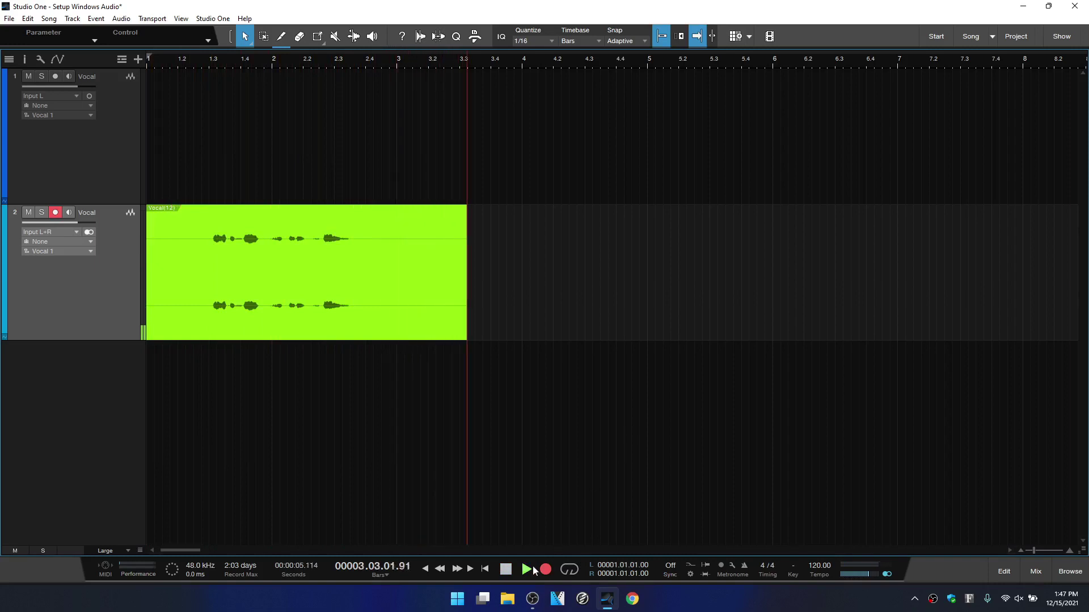
pyautogui.click(505, 569)
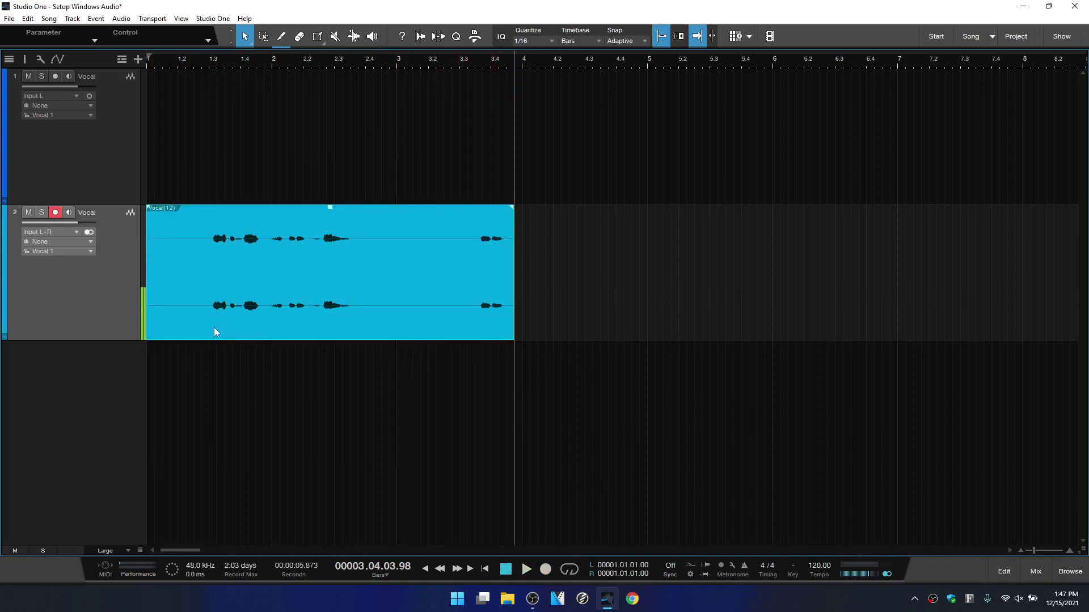
# Arm mono track 1, disarm track 2, and record a take over bars 4–6.2
pyautogui.click(119, 159)
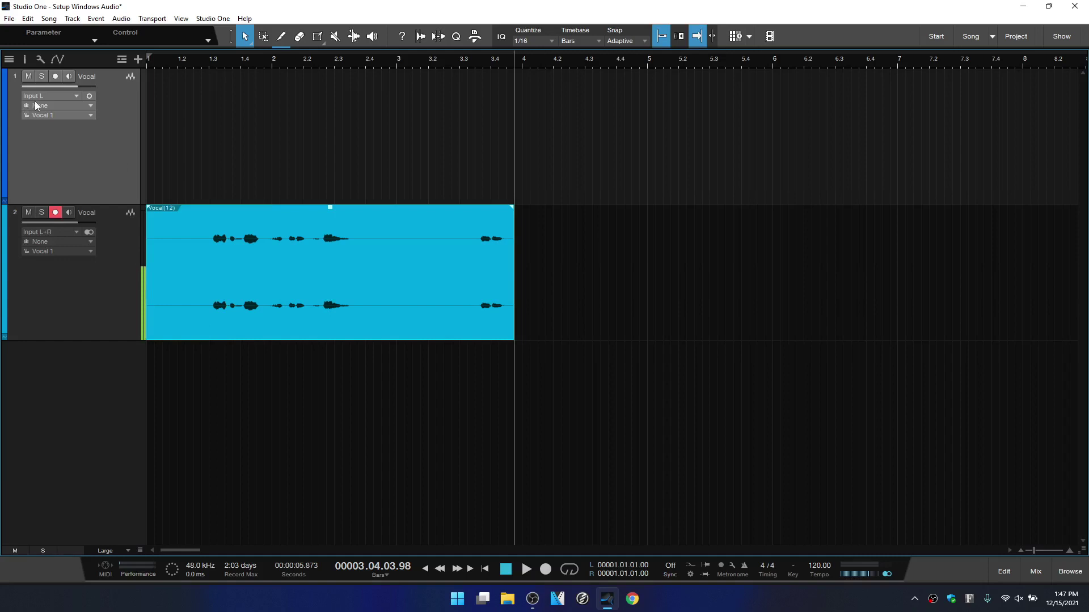
pyautogui.click(55, 77)
pyautogui.press('KP_Multiply')
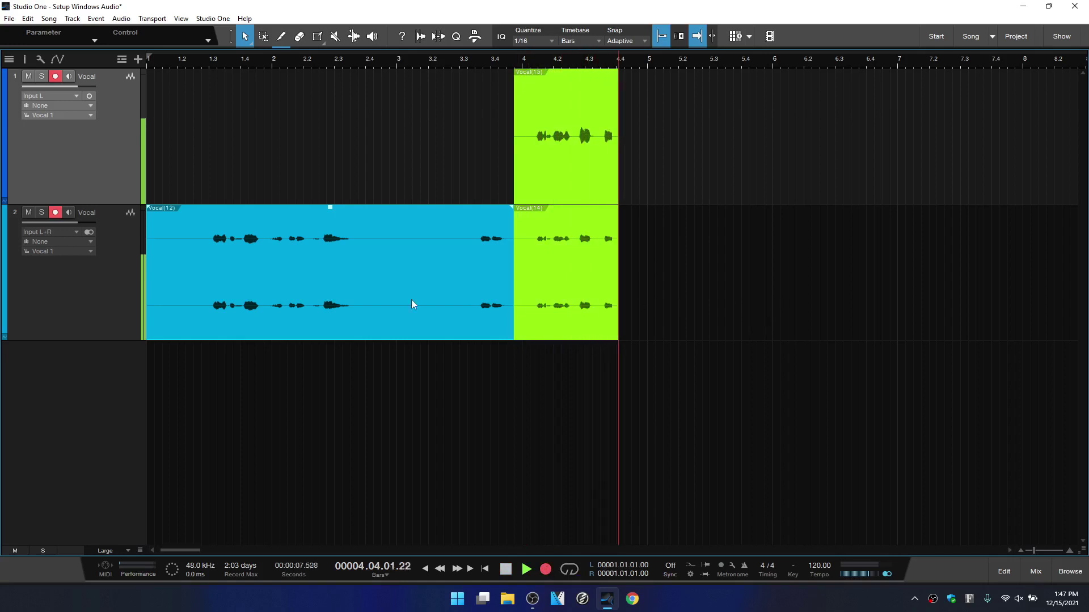
pyautogui.click(55, 213)
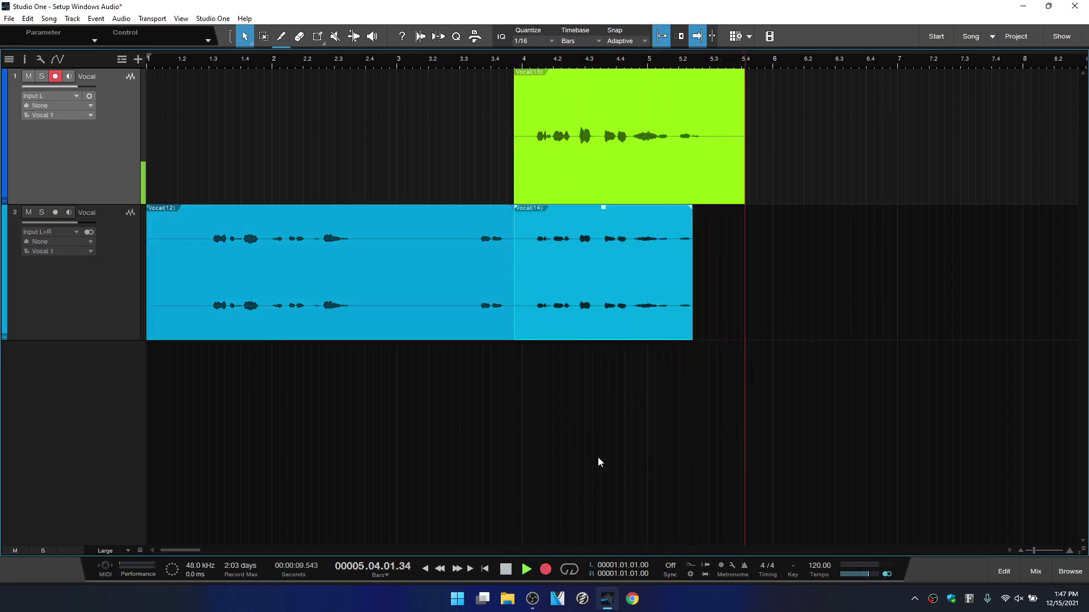
pyautogui.click(505, 570)
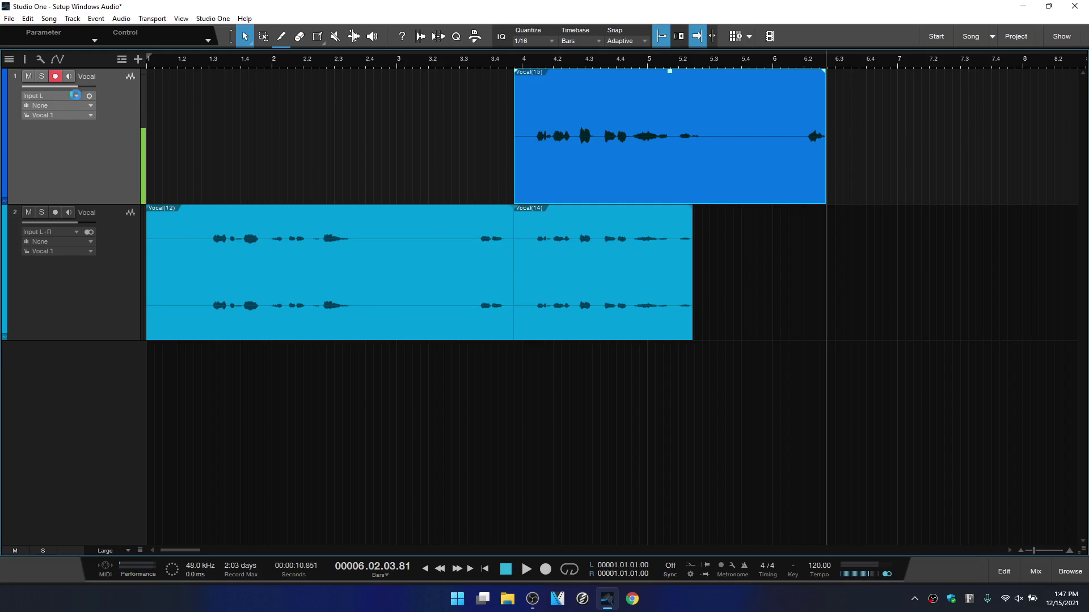
# In Audio I/O Setup, remove Input R's microphone channel 2 assignment and confirm with OK
pyautogui.click(77, 96)
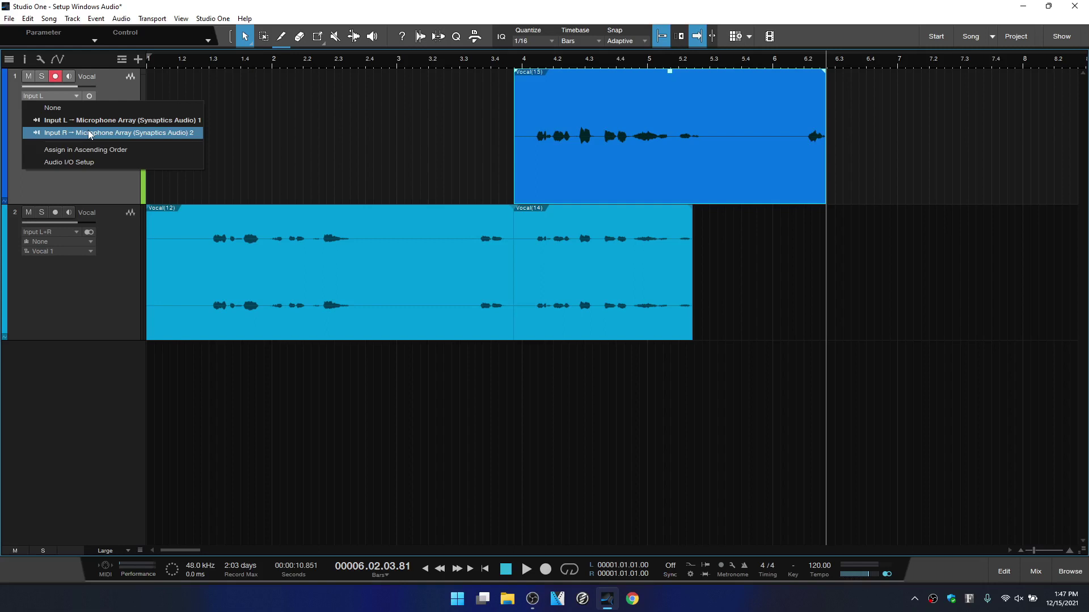
pyautogui.click(77, 164)
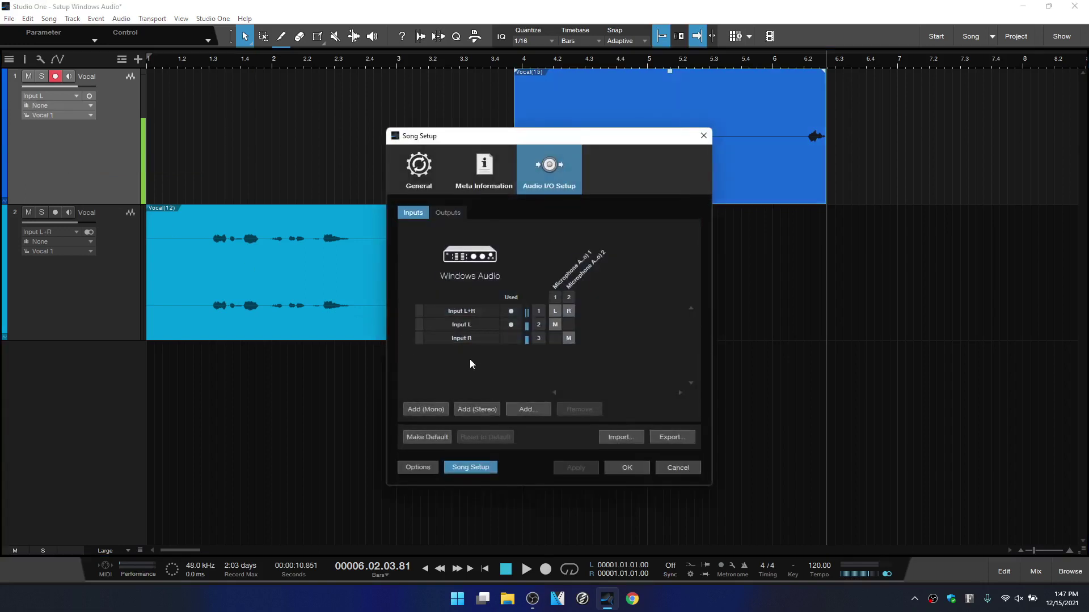
pyautogui.click(462, 315)
pyautogui.doubleClick(462, 314)
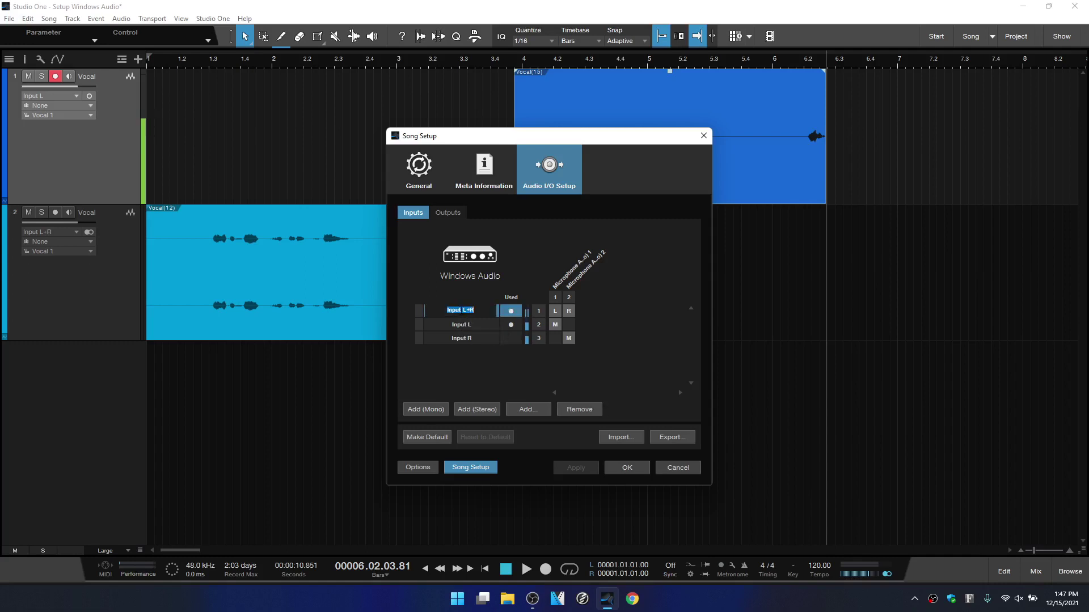
pyautogui.doubleClick(461, 326)
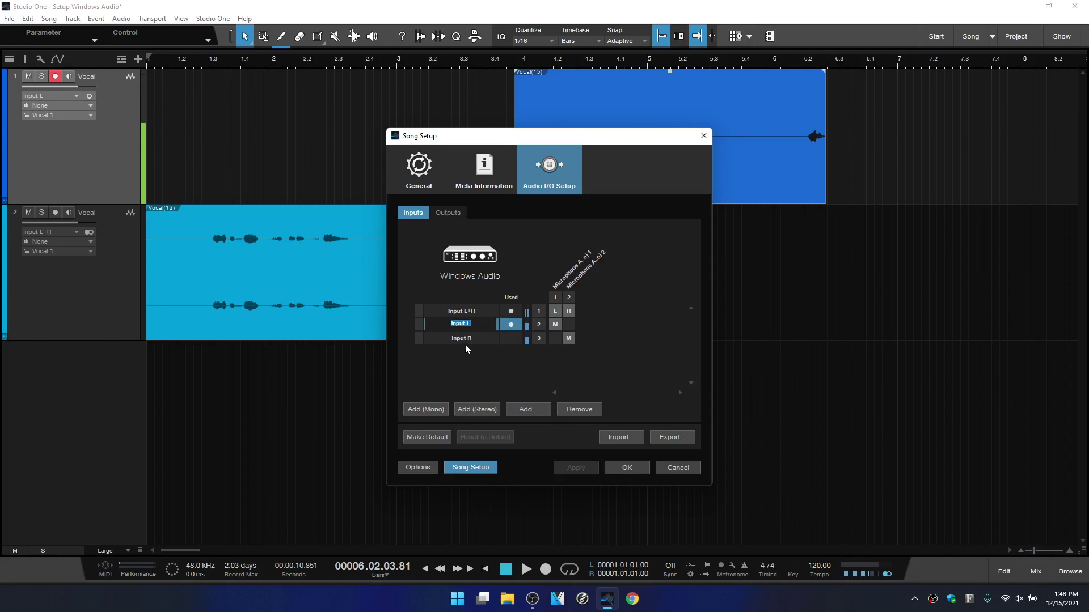
pyautogui.click(454, 369)
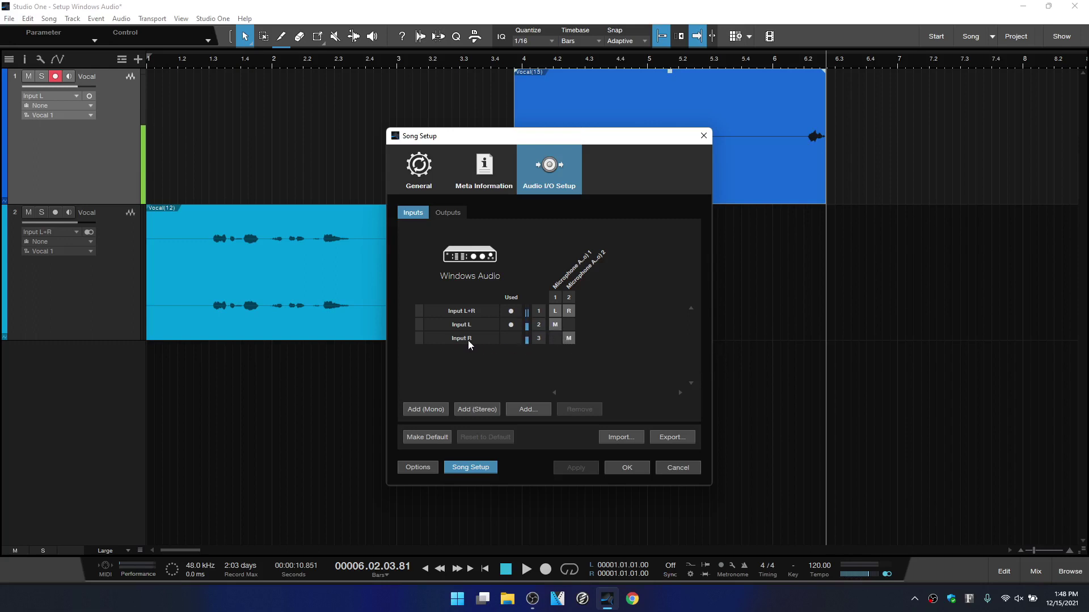
pyautogui.click(570, 340)
pyautogui.click(620, 468)
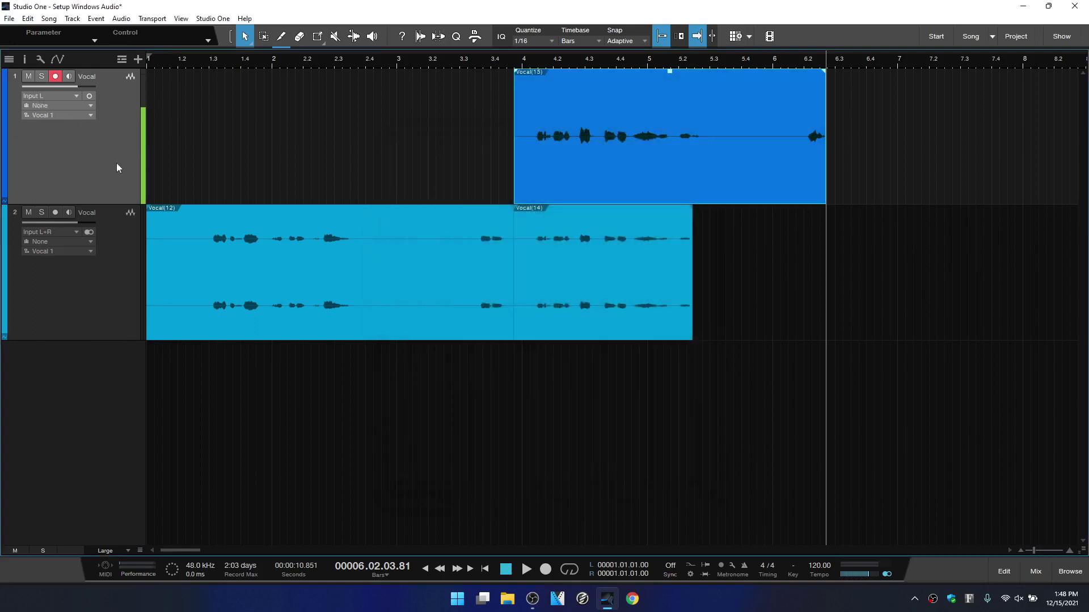
# Set track 1's input to Input R and route Input R back to microphone channel 2, then apply
pyautogui.click(77, 97)
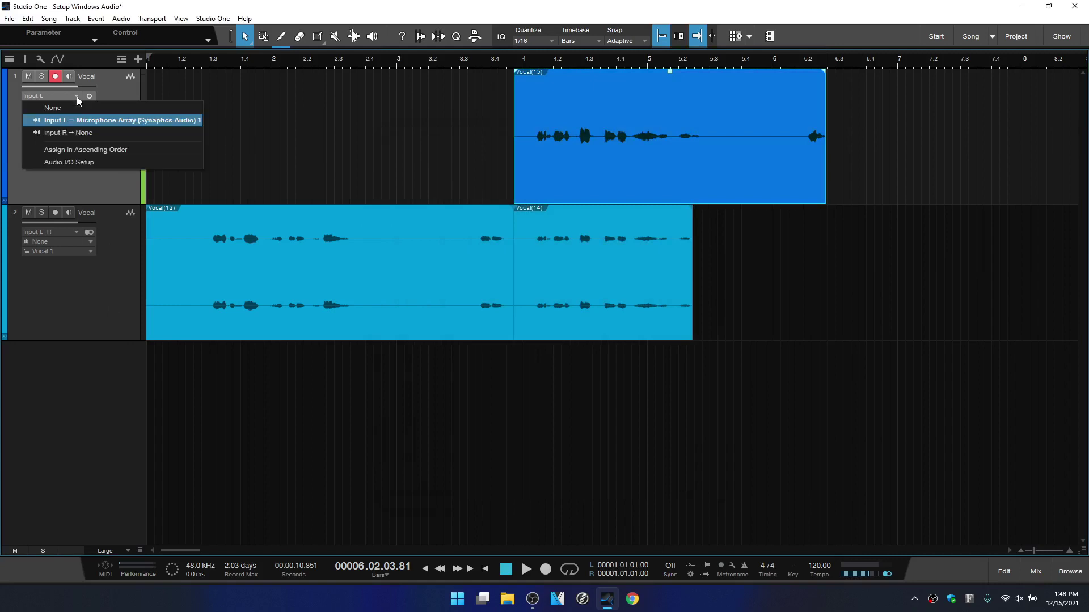
pyautogui.click(74, 133)
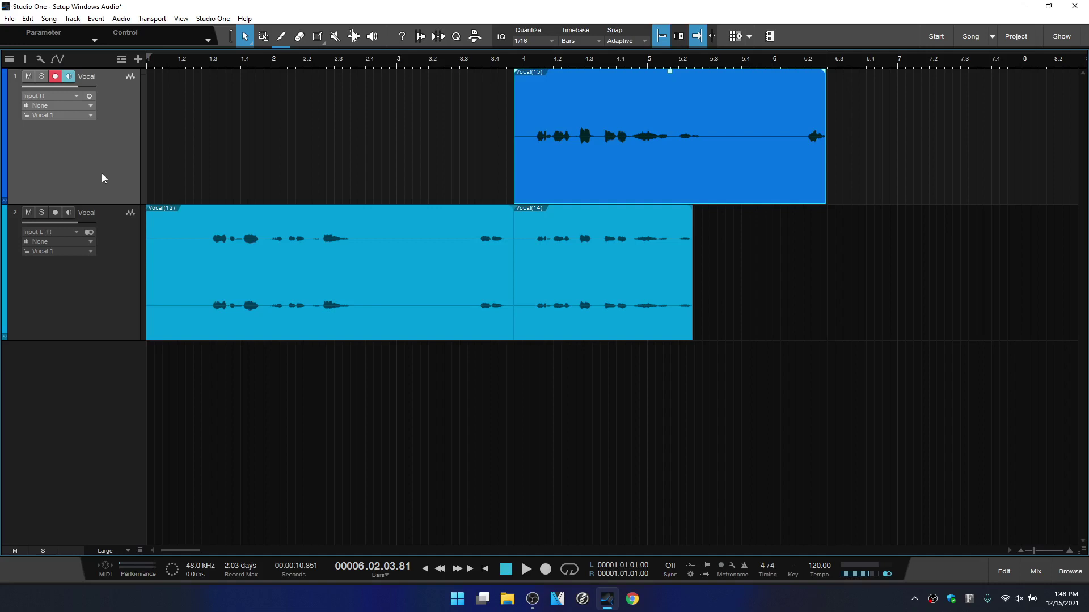
pyautogui.click(76, 99)
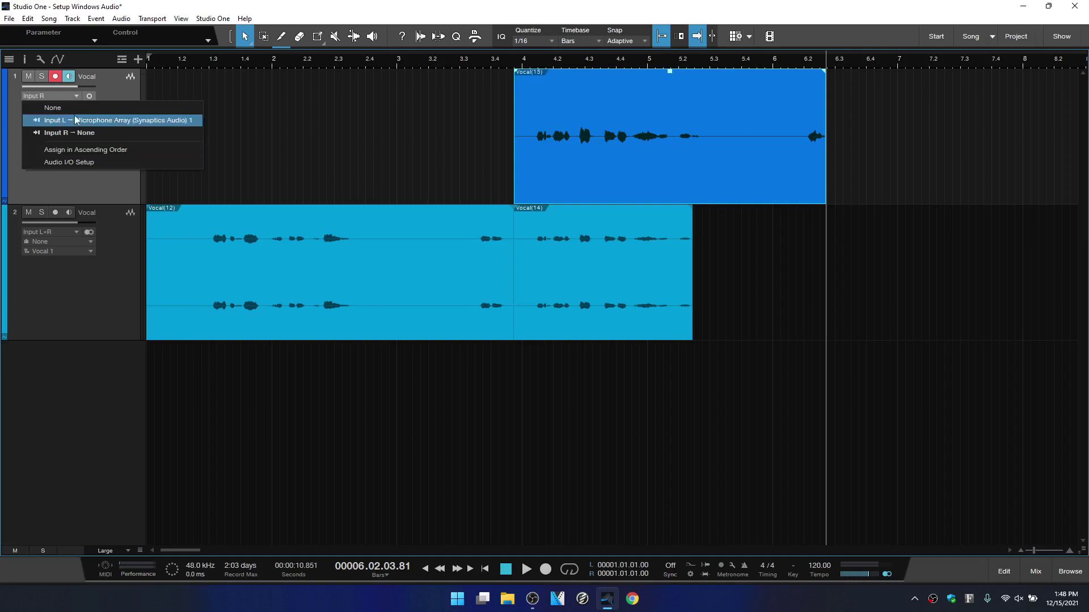
pyautogui.click(76, 162)
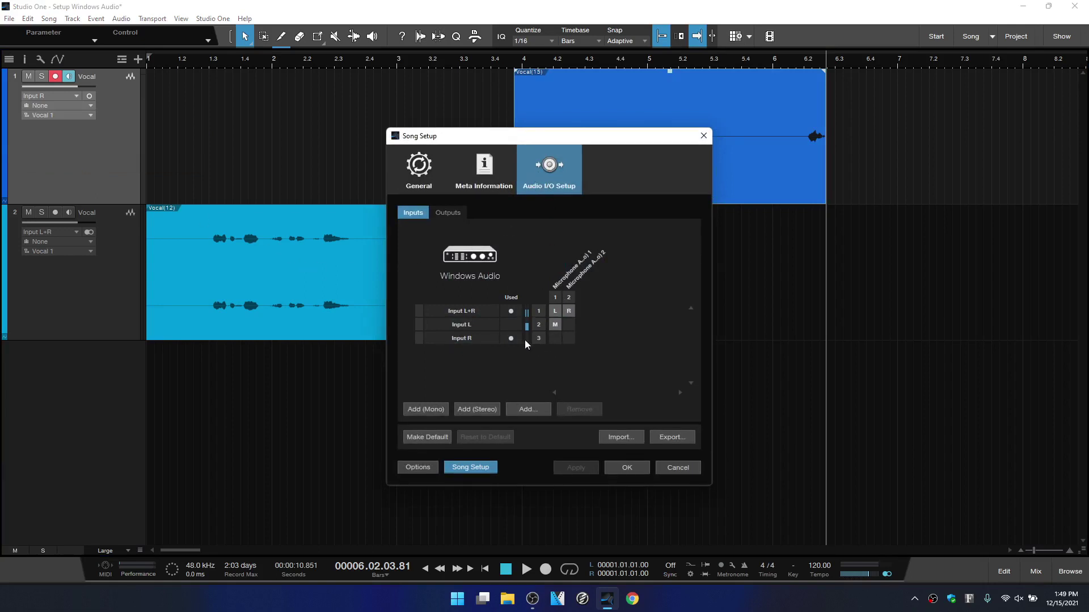
pyautogui.click(569, 338)
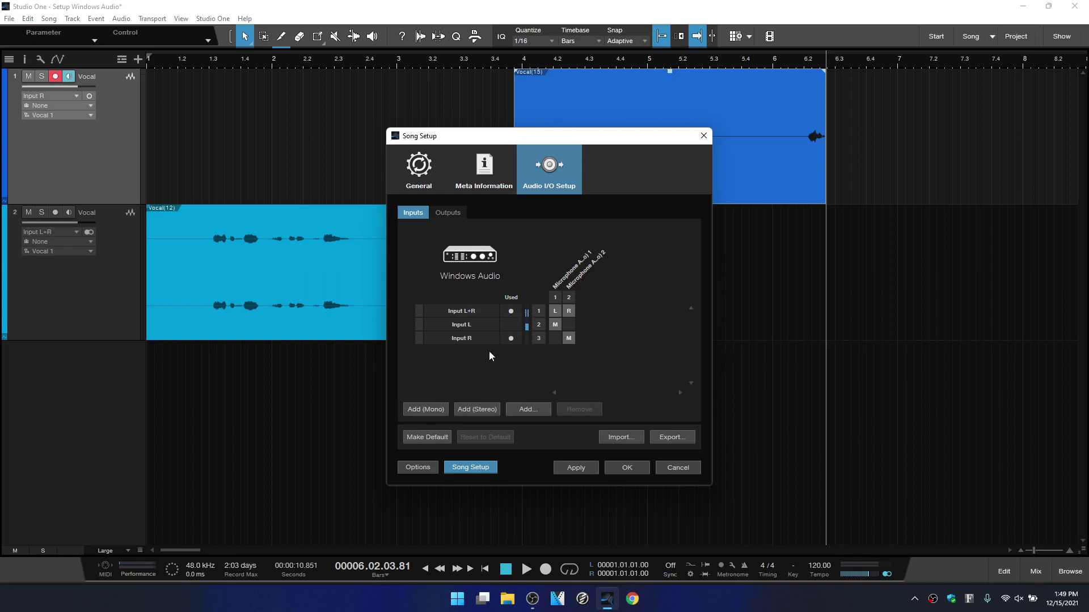
pyautogui.click(577, 468)
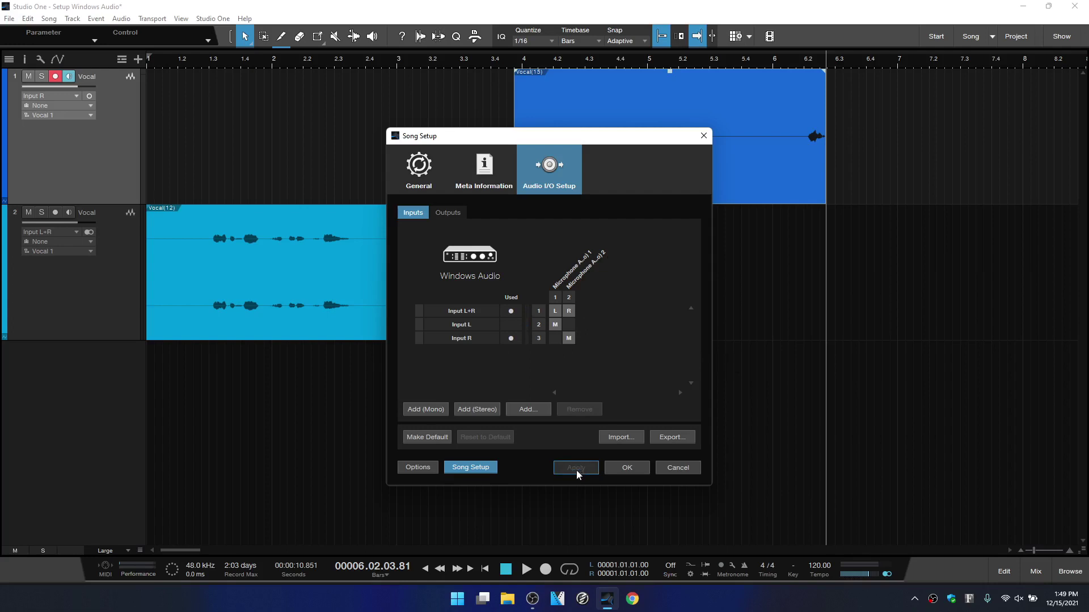
# Check on the Outputs page that the Main output goes to Speakers channels 1 and 2 (L/R)
pyautogui.click(627, 468)
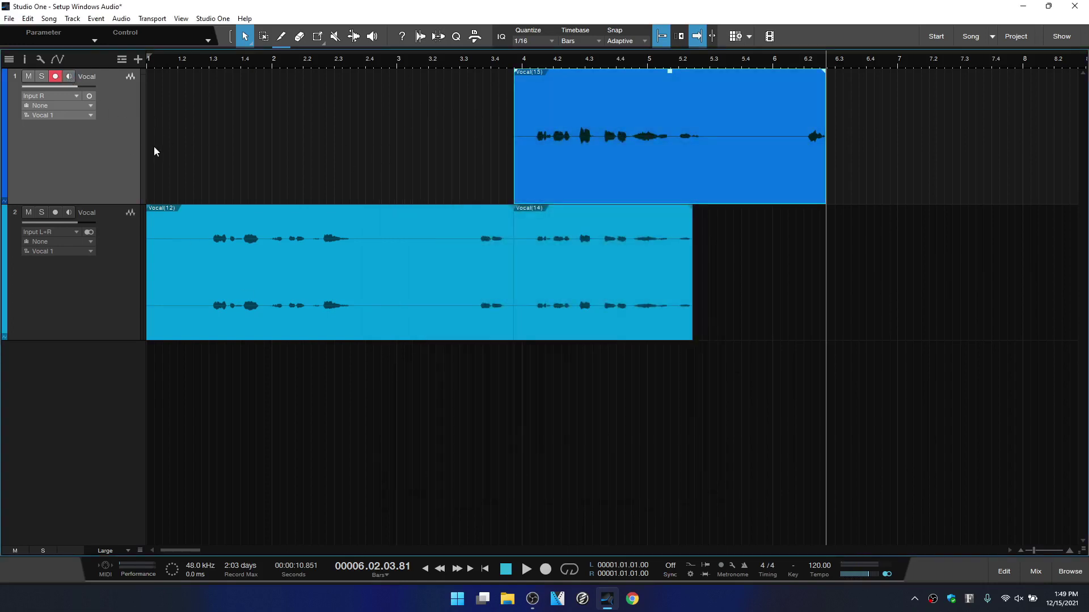
pyautogui.click(78, 97)
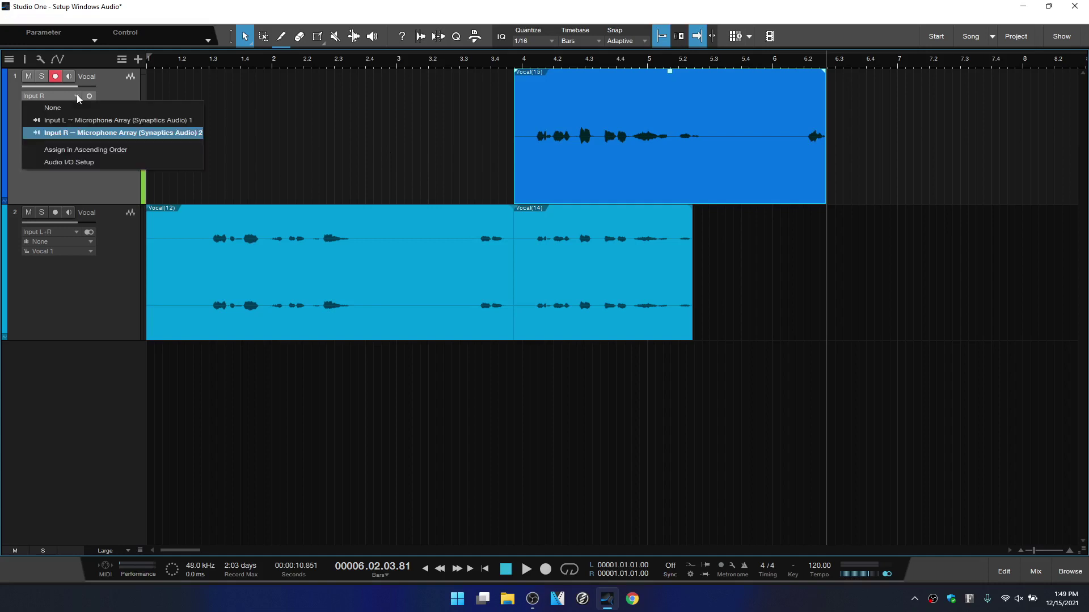
pyautogui.click(68, 162)
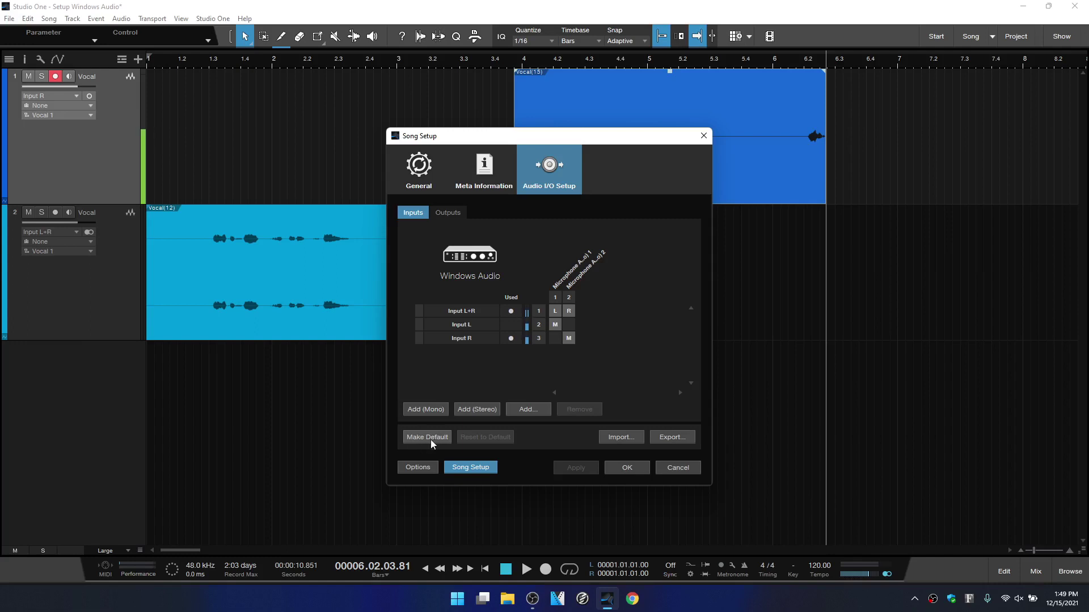
pyautogui.click(448, 212)
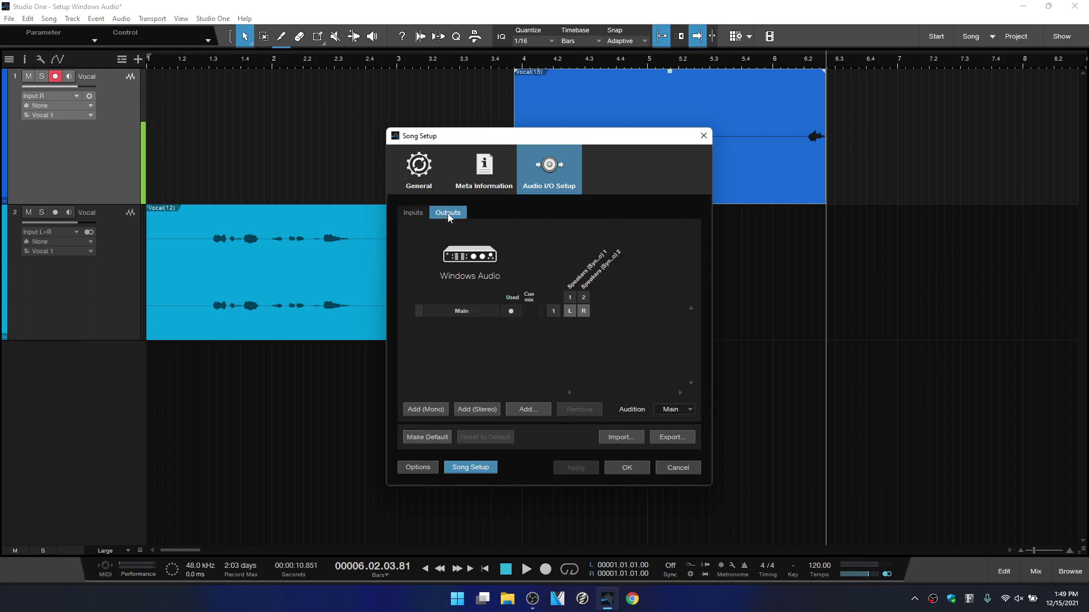
pyautogui.doubleClick(445, 311)
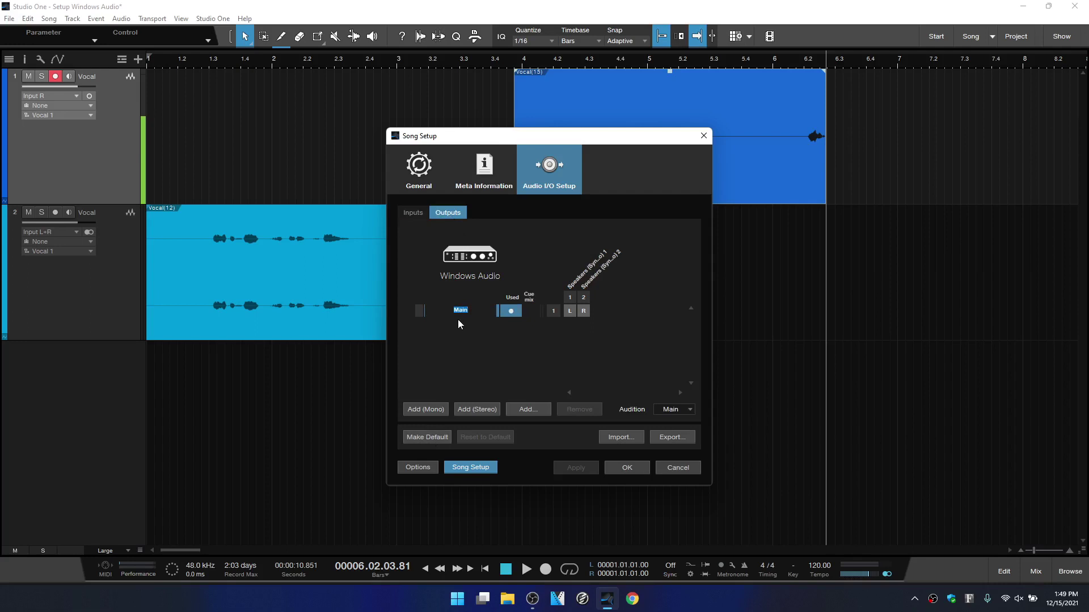
pyautogui.click(461, 356)
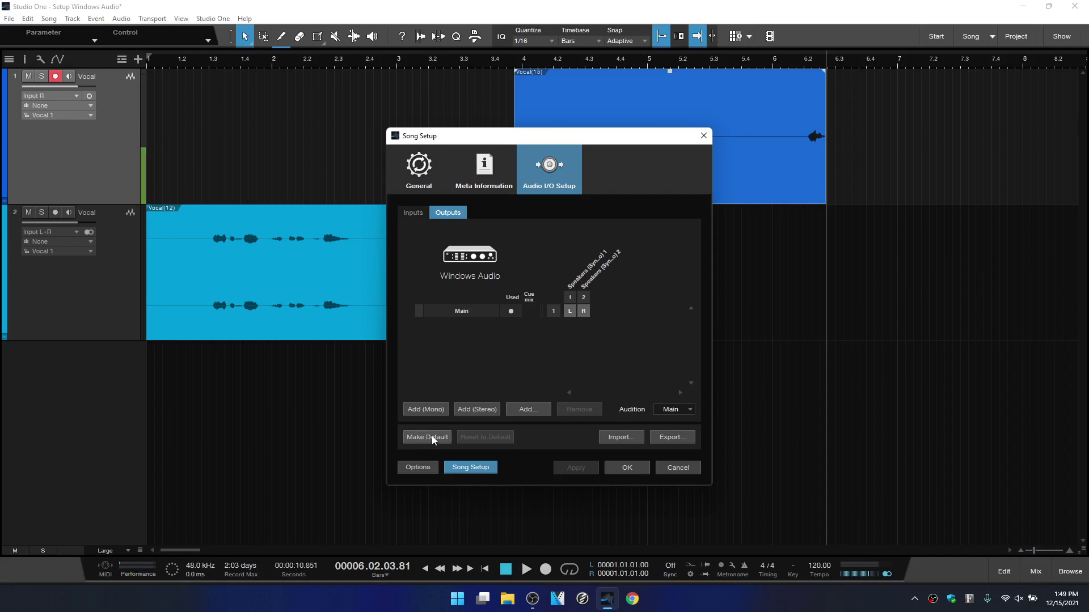
# Cancel Song Setup, toggle track 1's input monitoring on and off, and open the Video Player
pyautogui.click(679, 469)
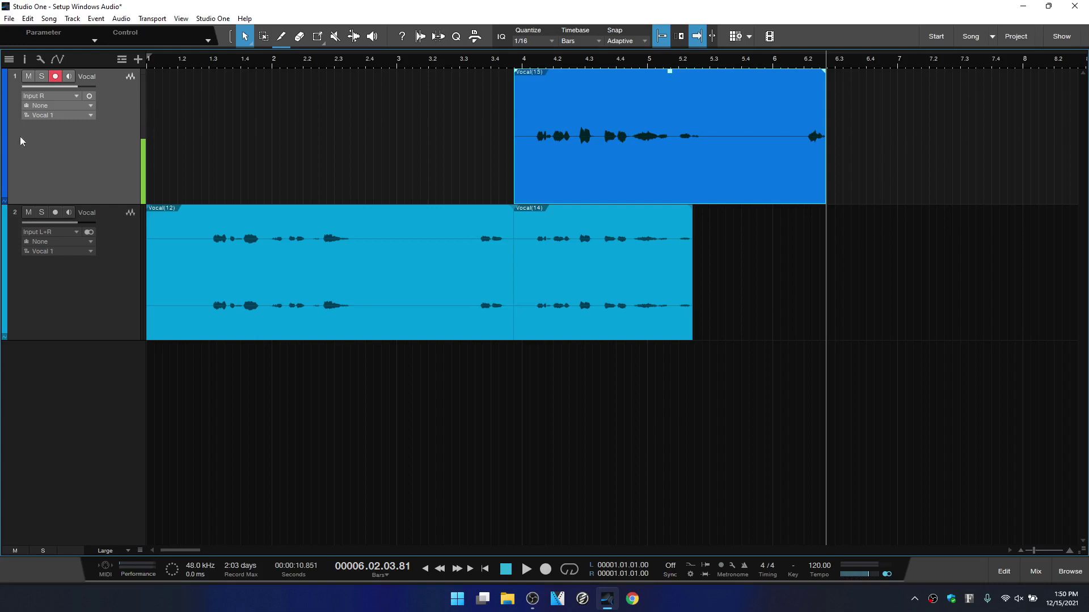
pyautogui.click(70, 78)
pyautogui.click(70, 78)
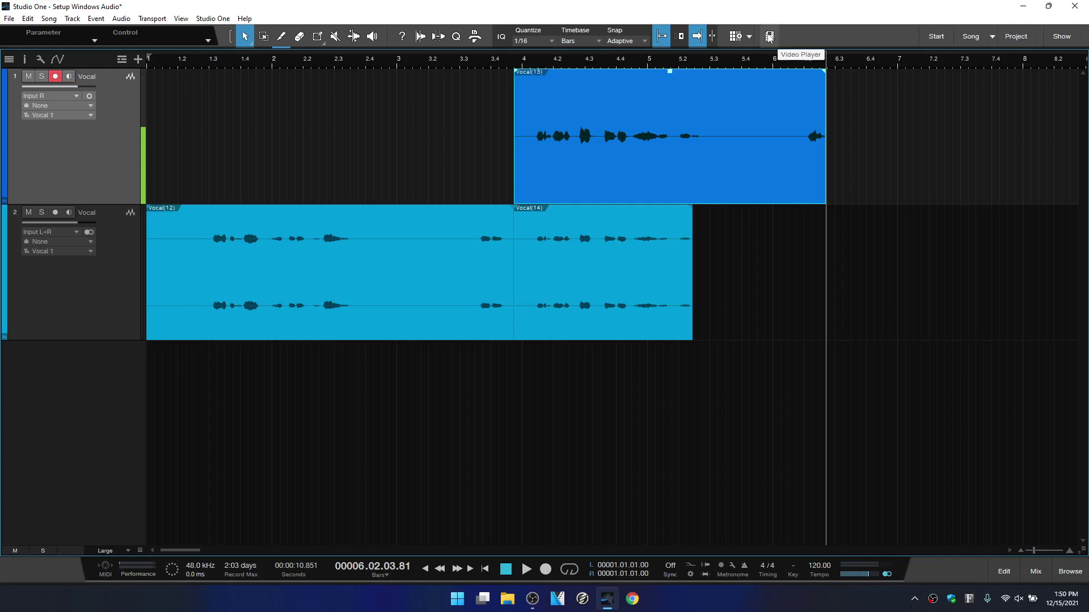
pyautogui.click(769, 36)
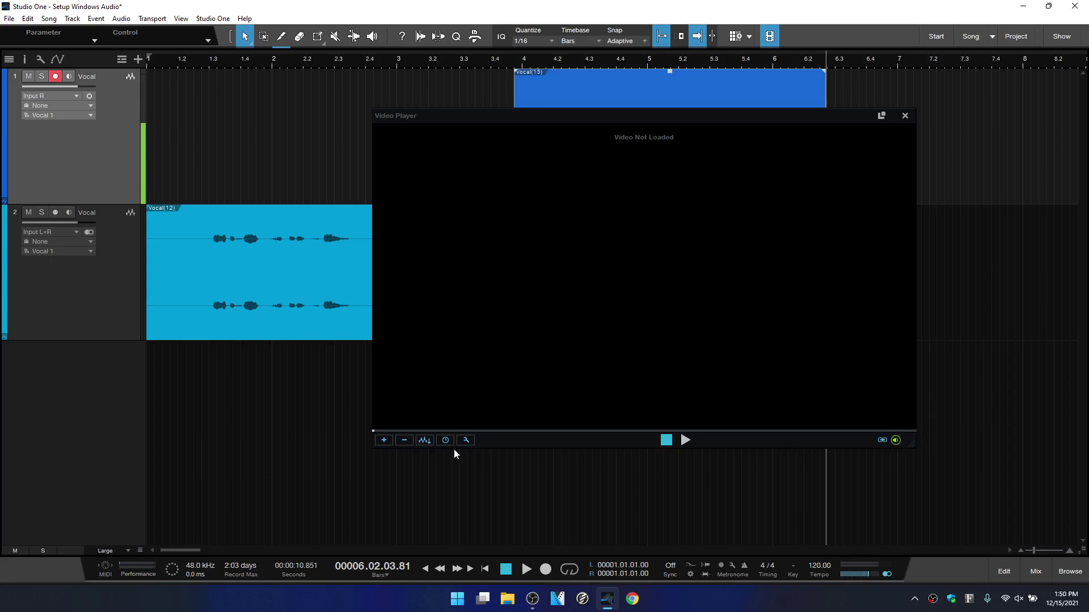
# Import Focus.mp4 into the Video Player
pyautogui.click(384, 441)
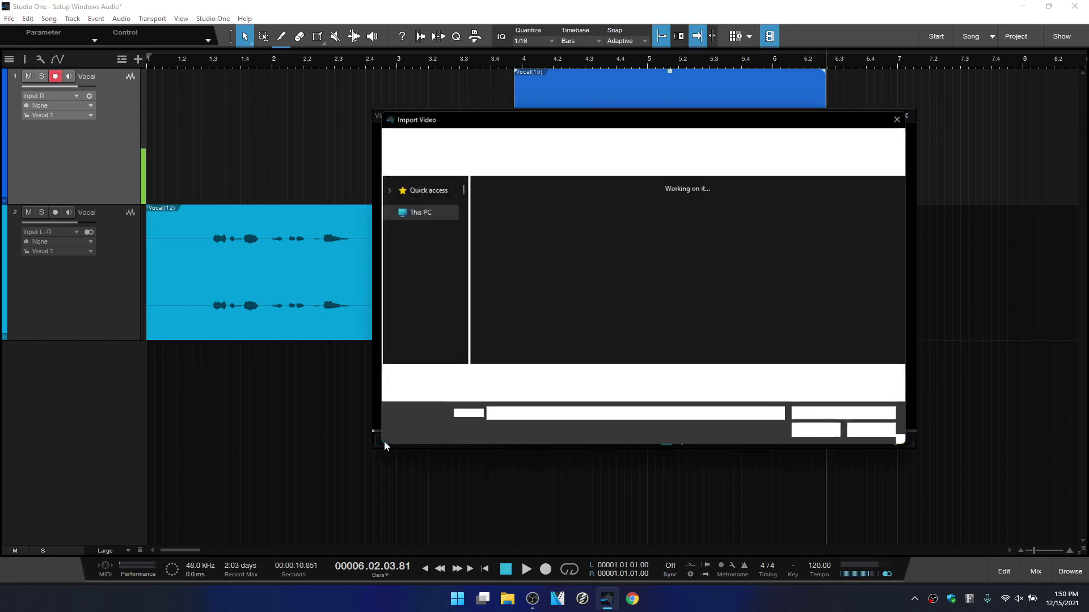
pyautogui.click(806, 213)
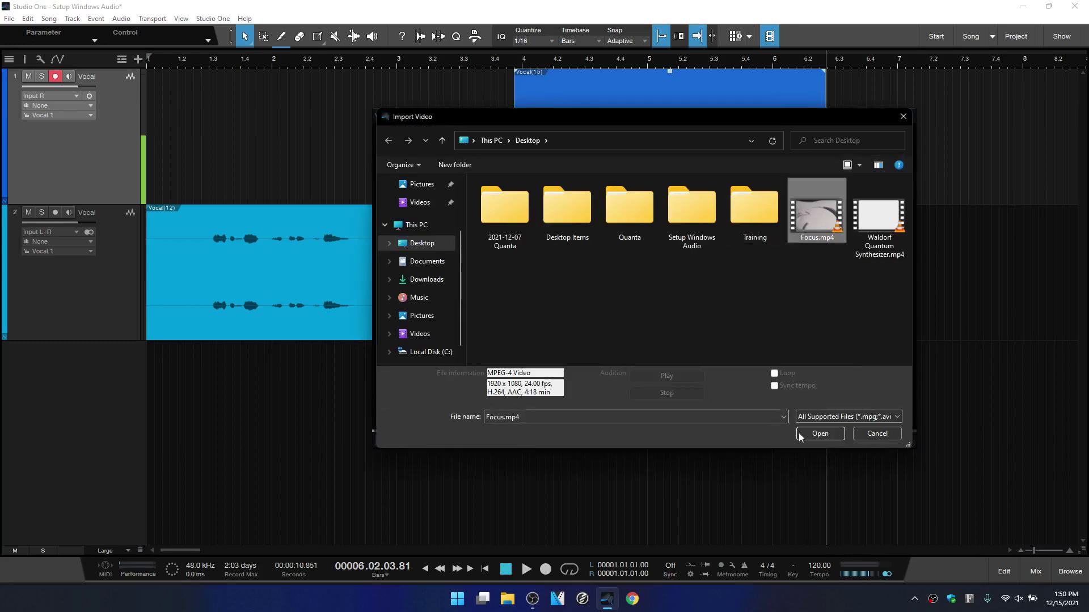
pyautogui.click(808, 435)
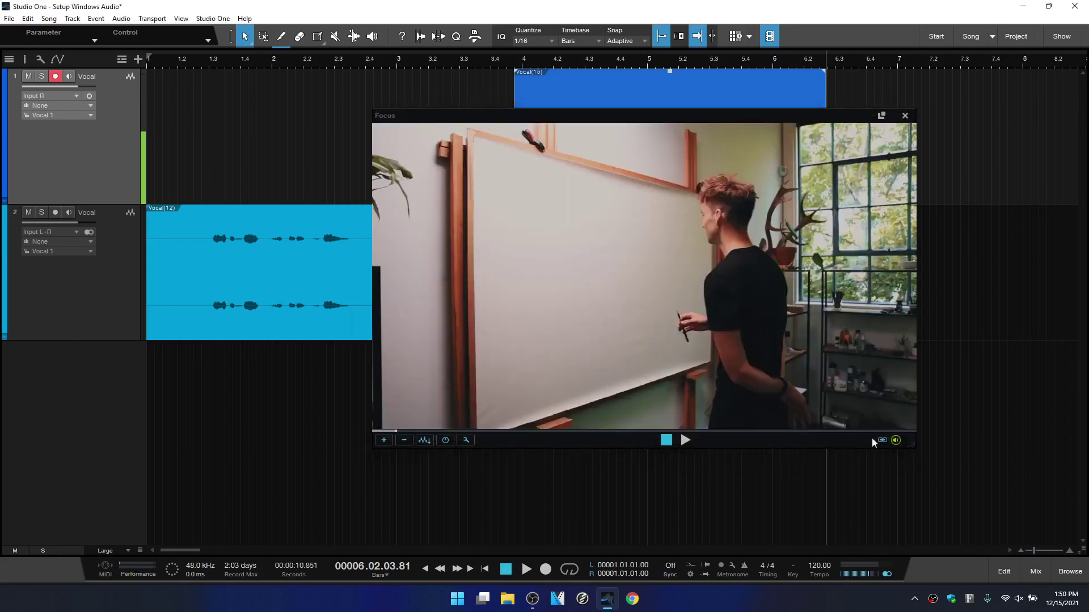
# Mute the video's soundtrack and leave track 1's input monitoring switched on
pyautogui.click(69, 76)
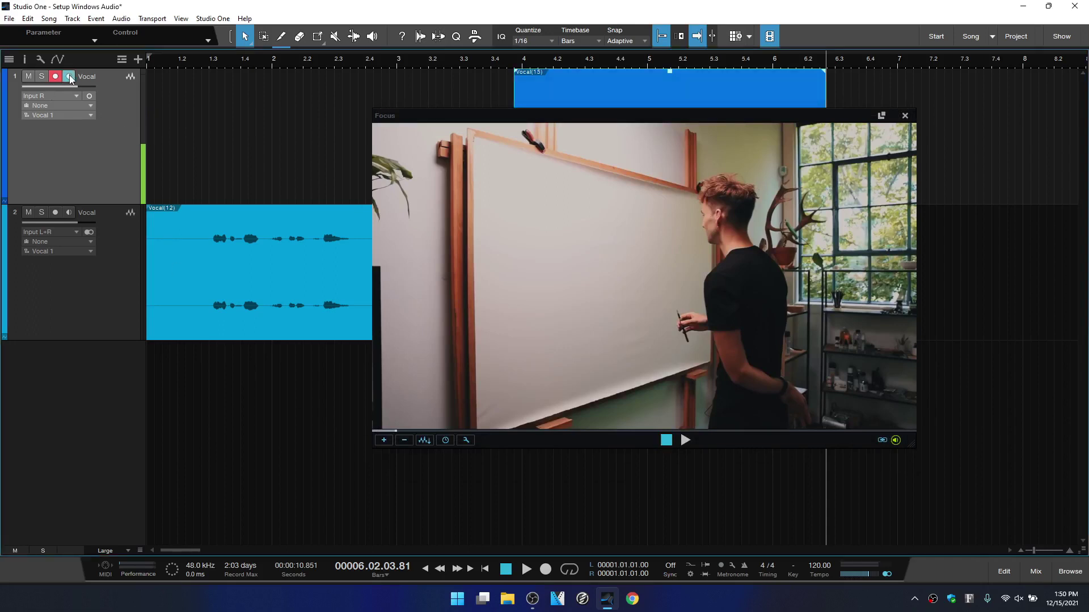
pyautogui.click(69, 77)
pyautogui.click(896, 440)
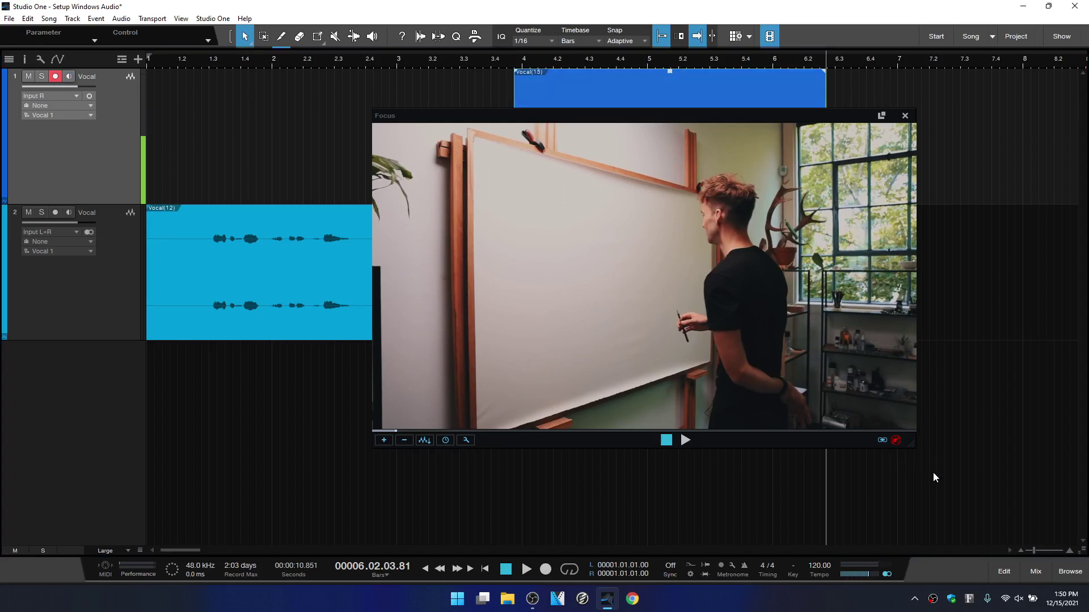
pyautogui.click(69, 77)
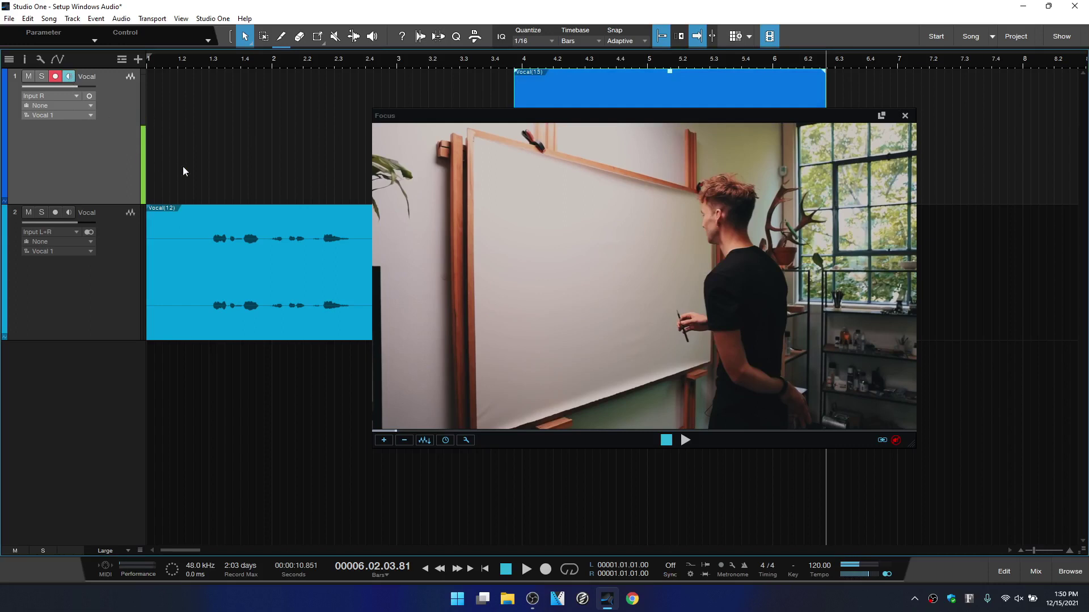
# Play from bar 1.4 with the Focus video, unmuting then re-muting its sound, and stop near bar 3.3
pyautogui.click(241, 62)
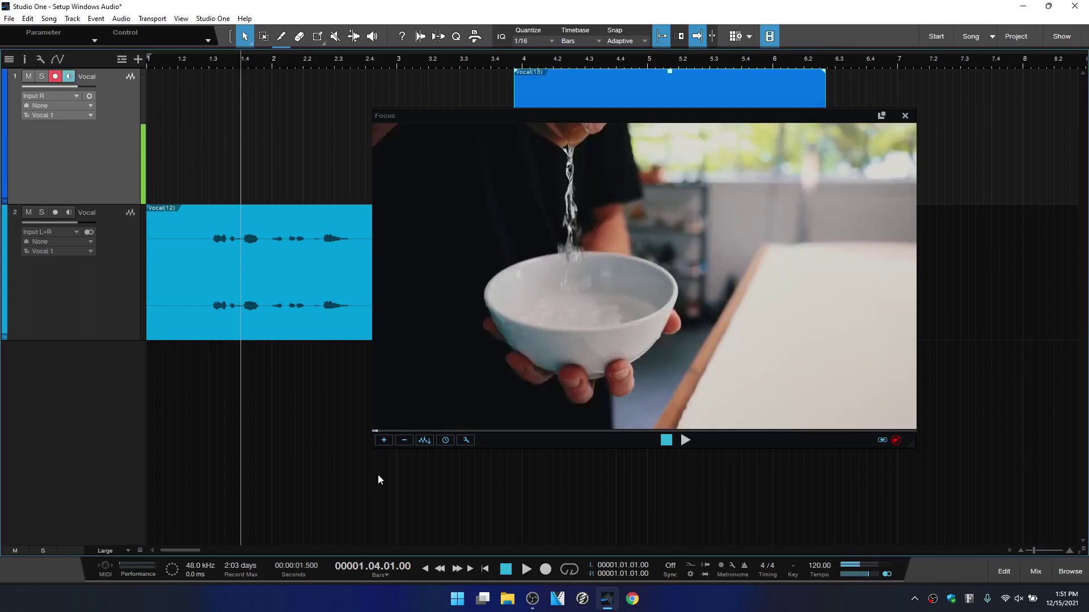
pyautogui.press('space')
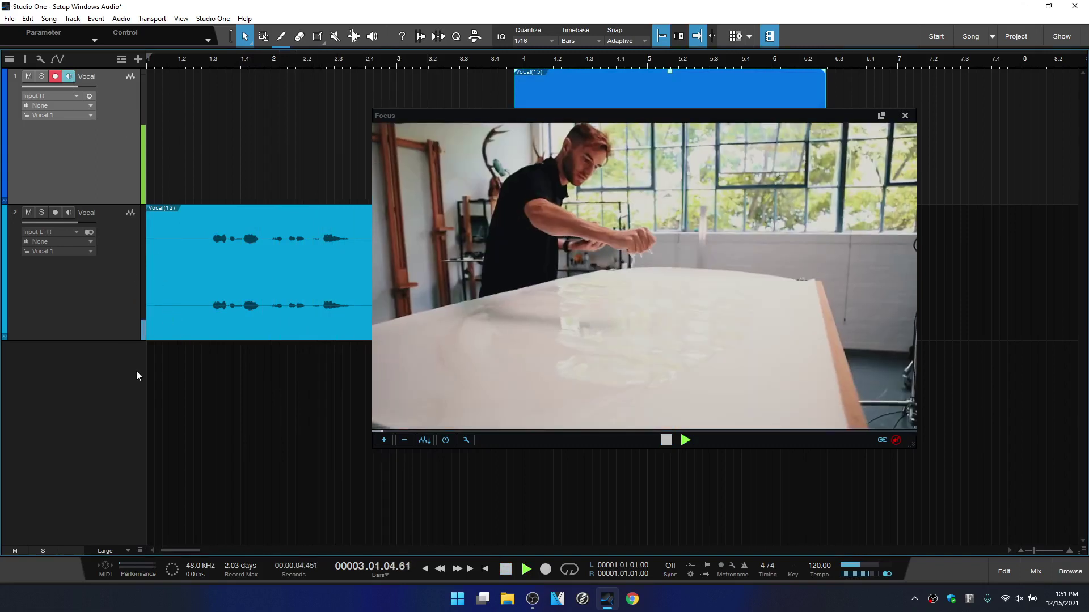
pyautogui.click(196, 63)
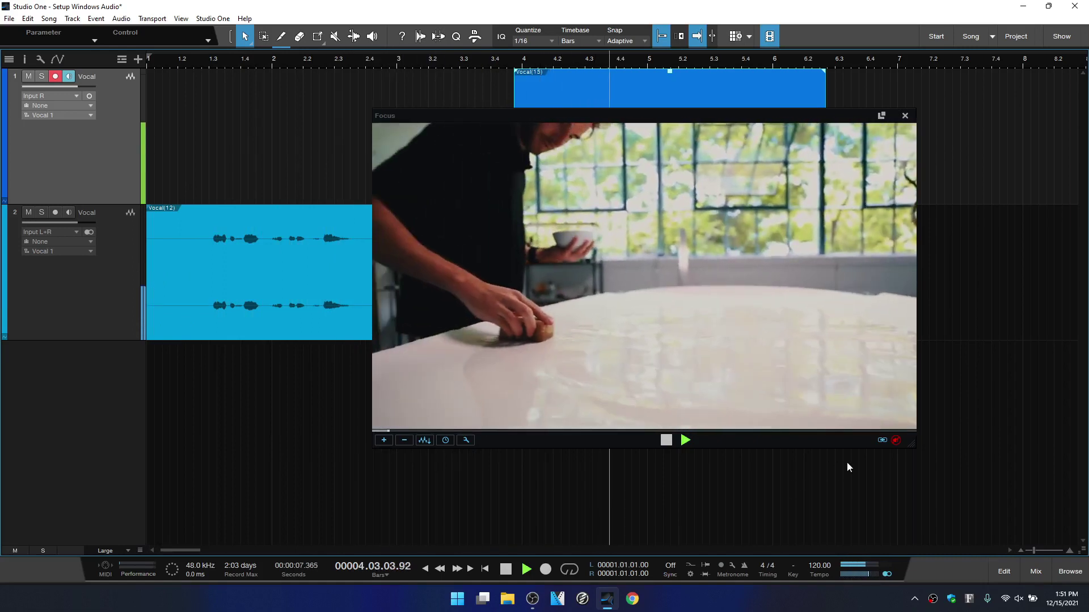
pyautogui.click(894, 444)
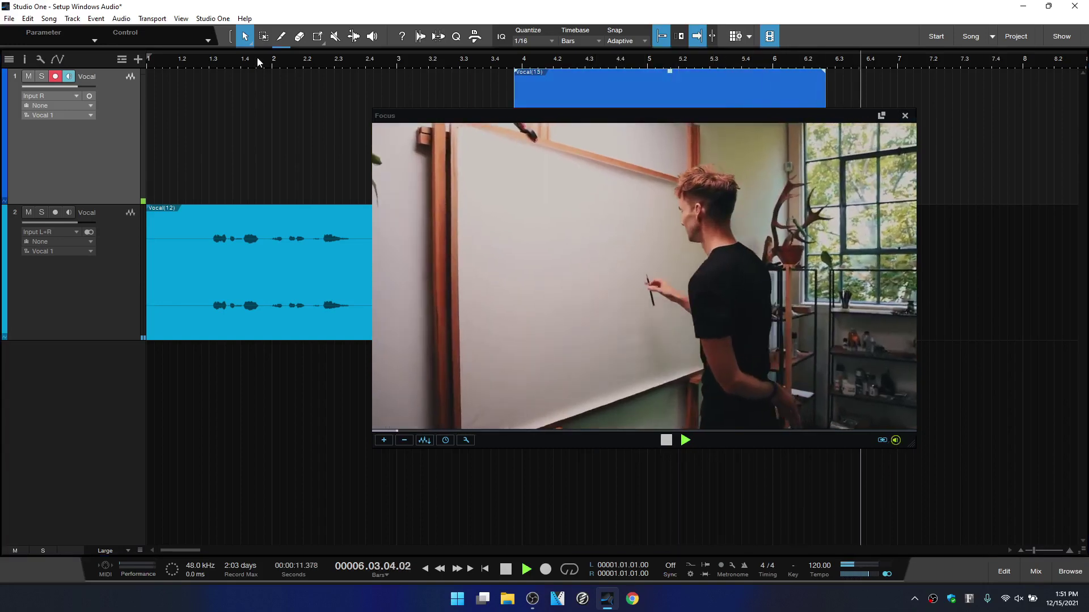
pyautogui.click(257, 57)
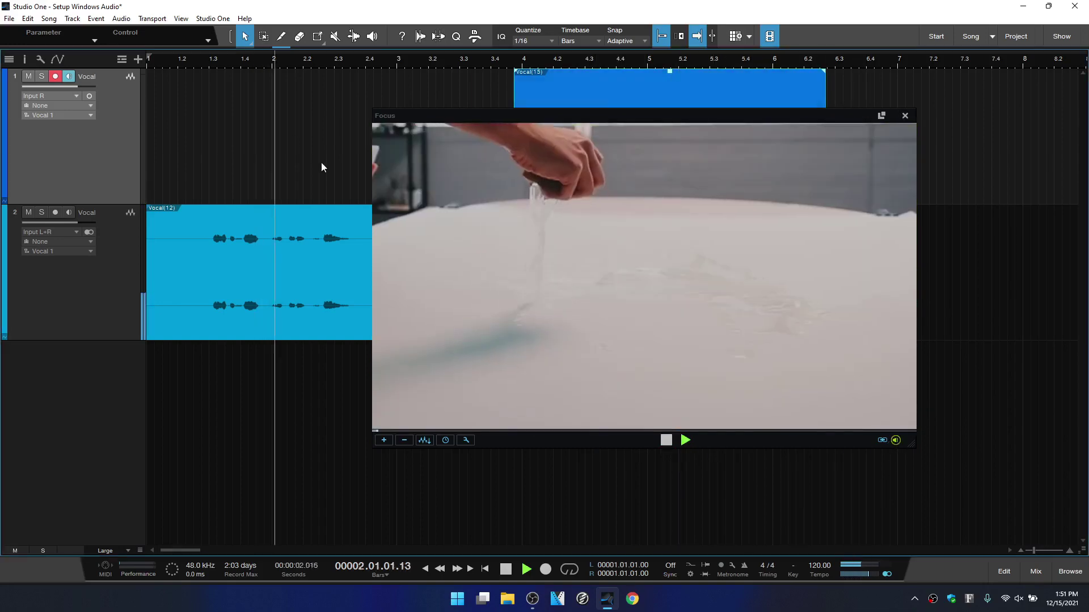
pyautogui.click(894, 441)
pyautogui.click(521, 569)
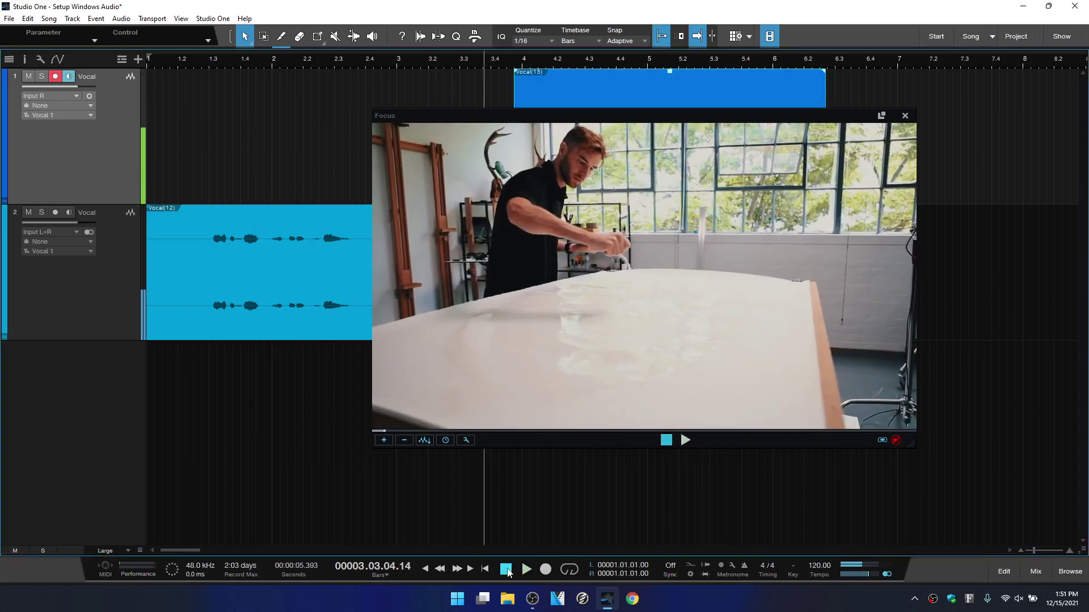
# Open the Windows volume mixer, confirm Studio One shows muted, and return to Studio One
pyautogui.rightClick(1018, 603)
pyautogui.click(1005, 550)
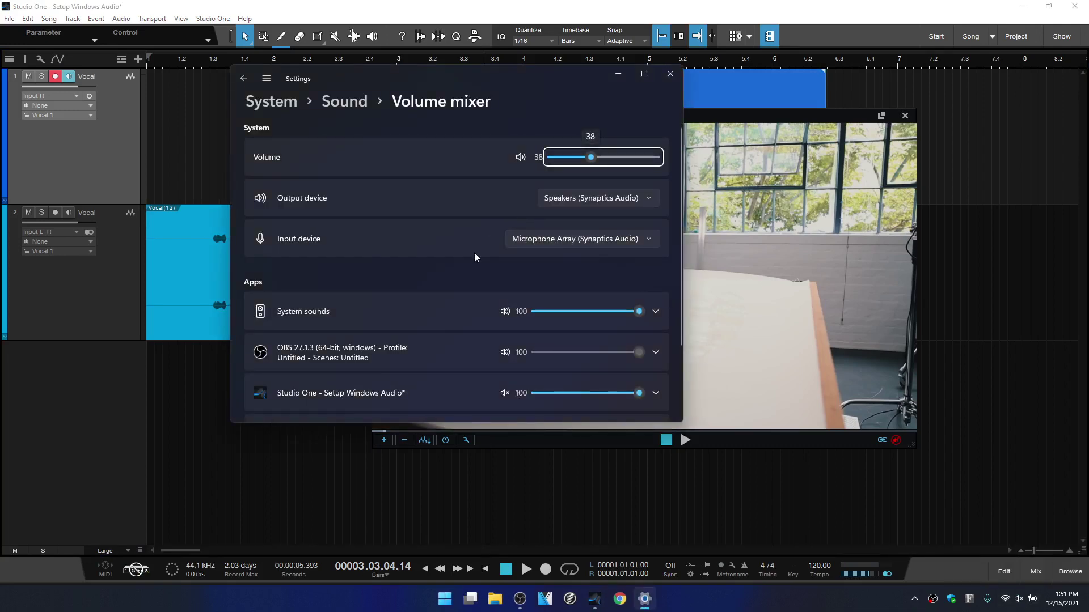
pyautogui.scroll(-2, 391, 376)
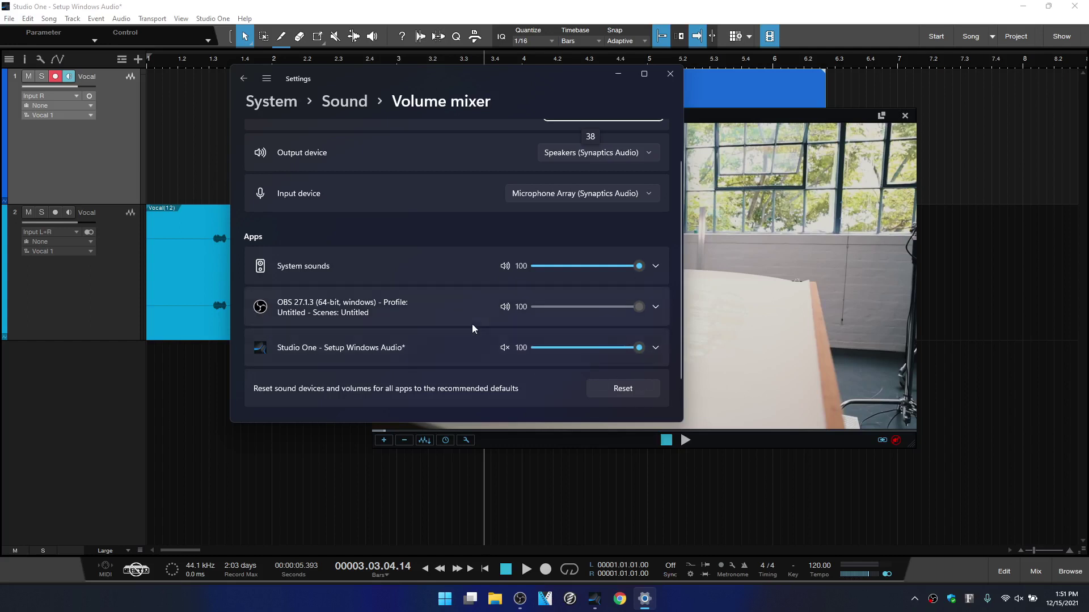
pyautogui.click(896, 443)
# Unmute the video player, verify Studio One reads 100 in the volume mixer, and close Settings
pyautogui.click(896, 440)
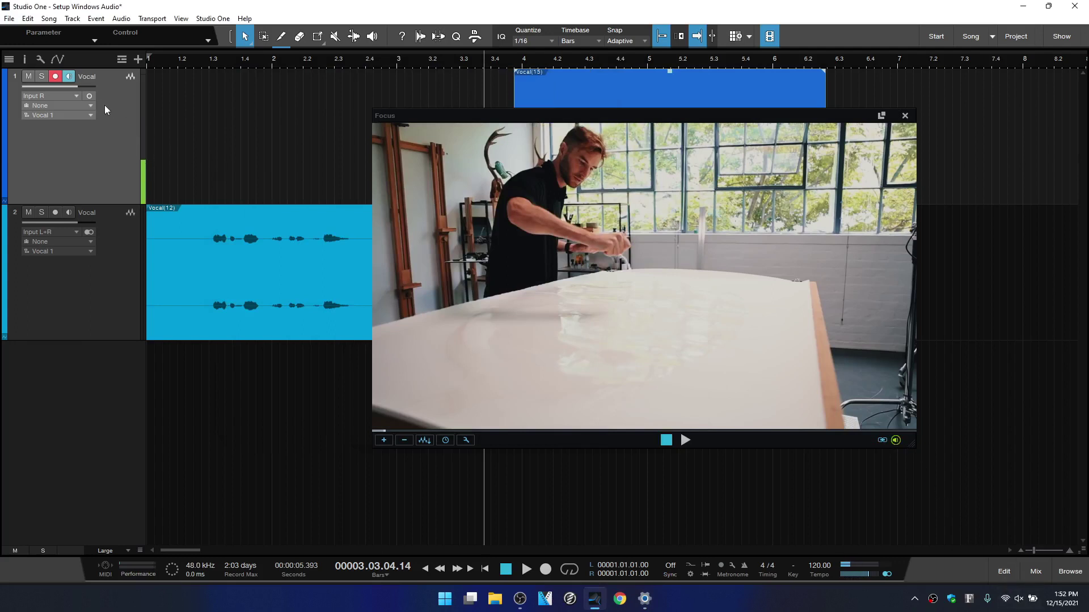
pyautogui.rightClick(1018, 600)
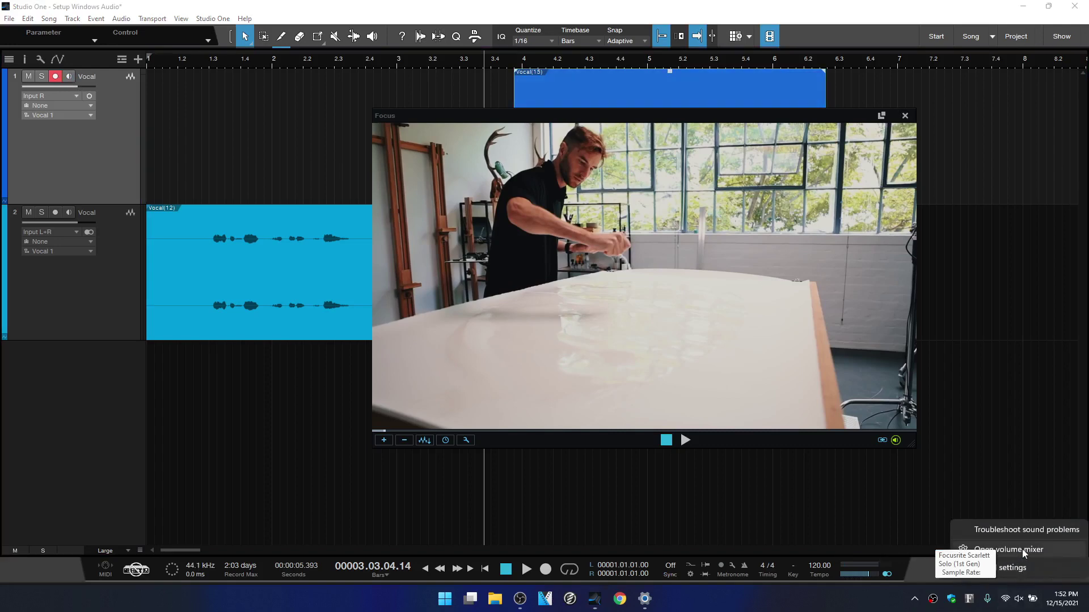
pyautogui.click(1022, 548)
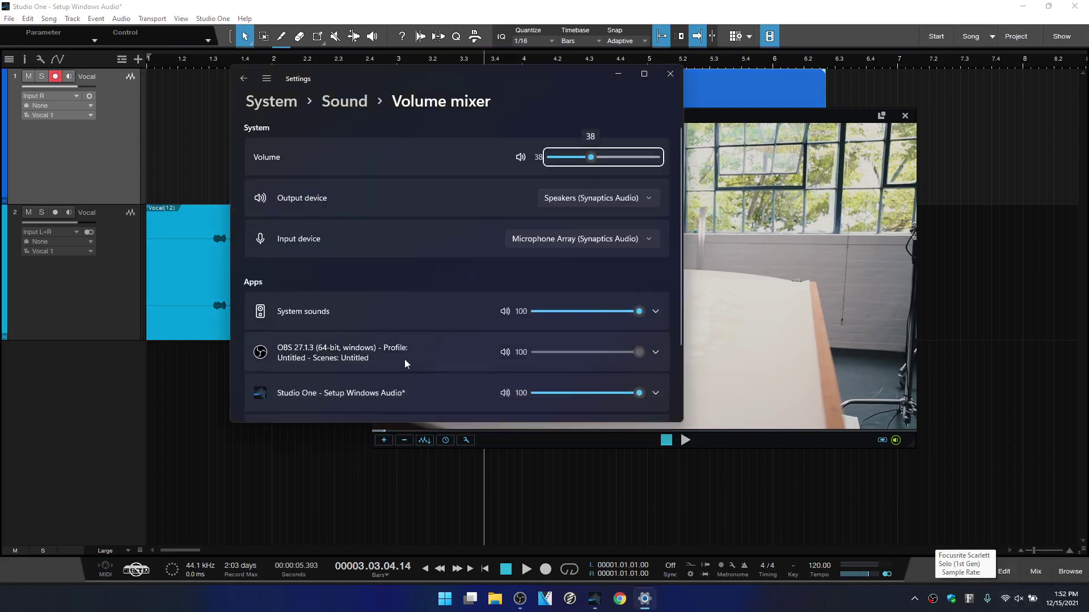
pyautogui.scroll(-2, 363, 351)
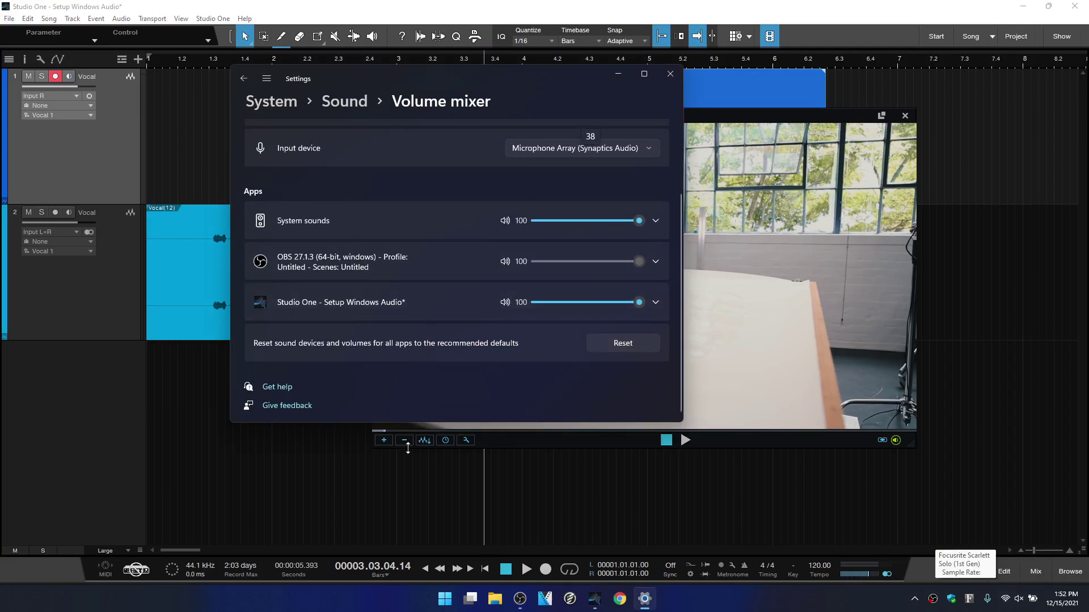
pyautogui.click(670, 74)
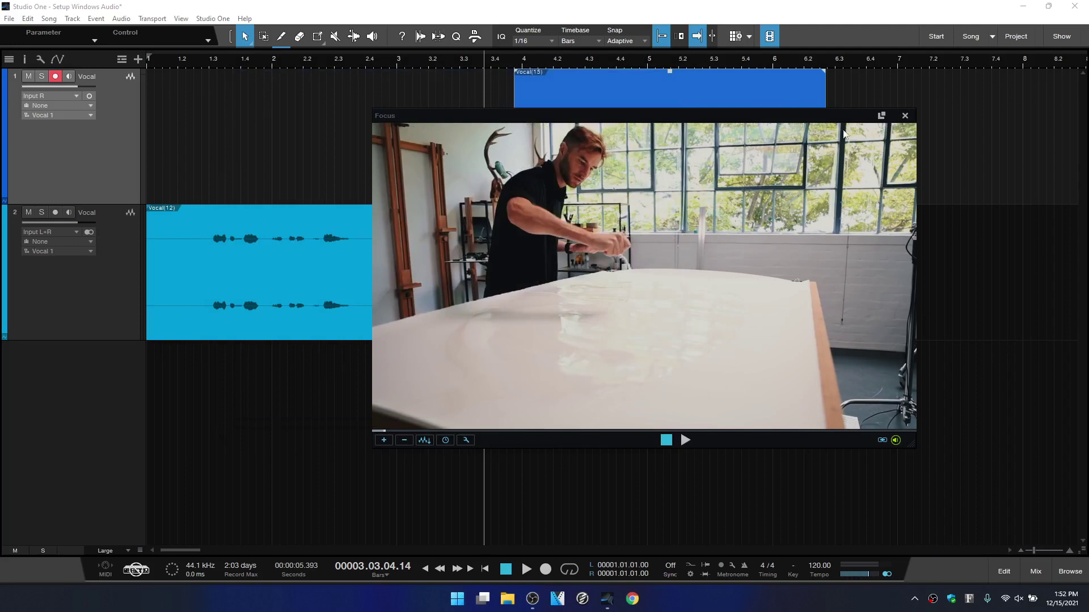
# Close the Focus video player window to reveal both Vocal tracks
pyautogui.click(905, 116)
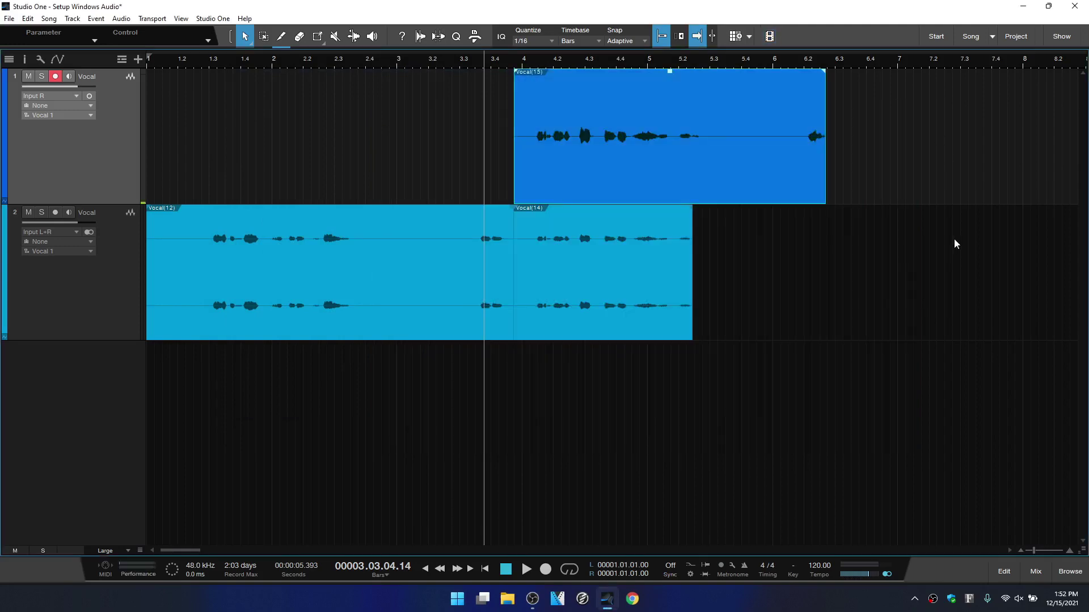